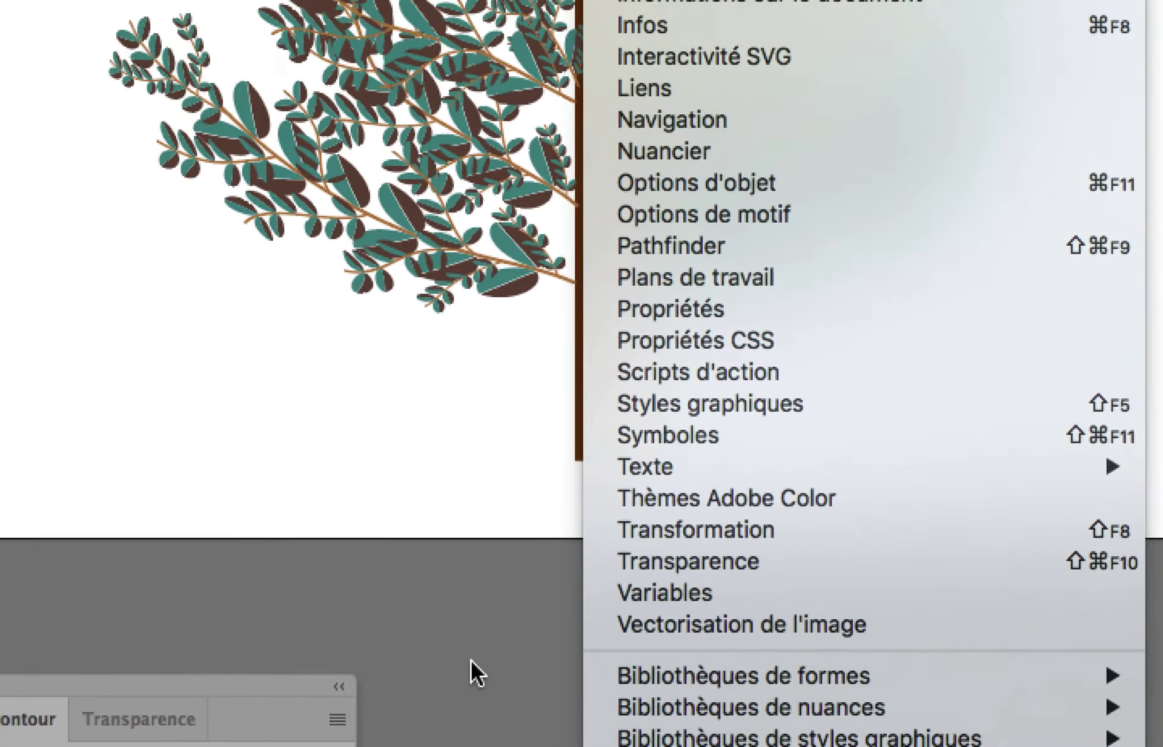
# - Open a second window on the same brushes2-16.ai document
pyautogui.click(243, 544)
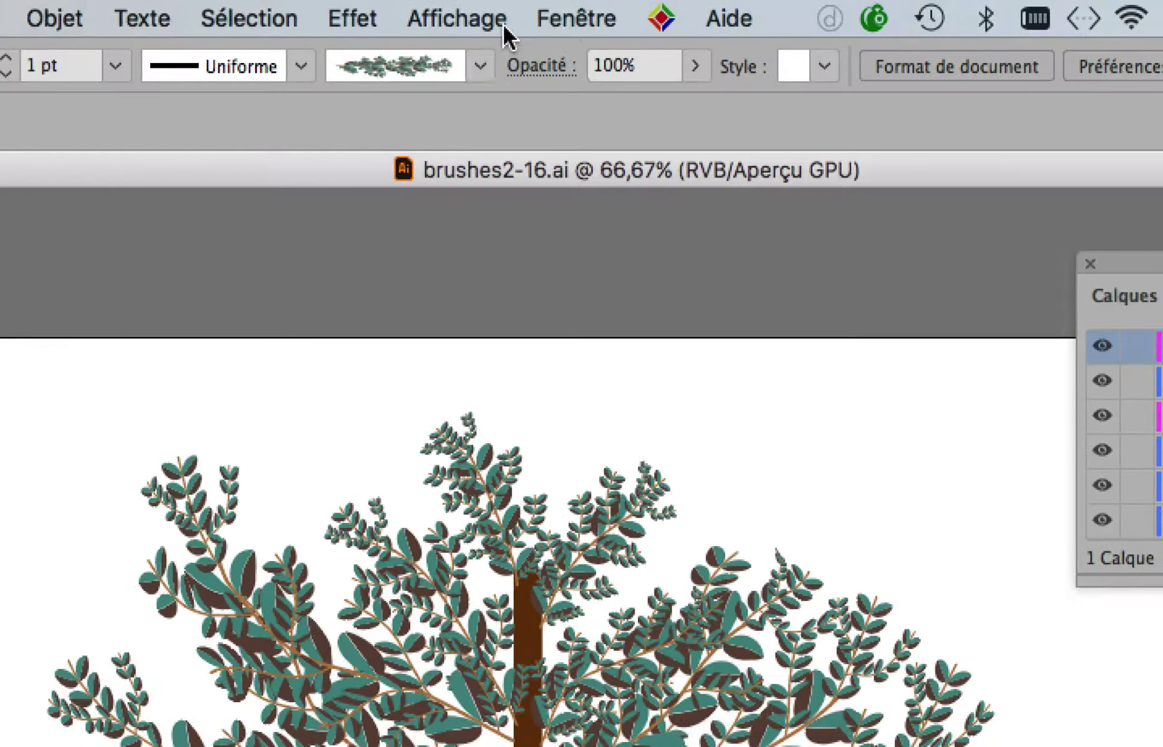
pyautogui.click(576, 17)
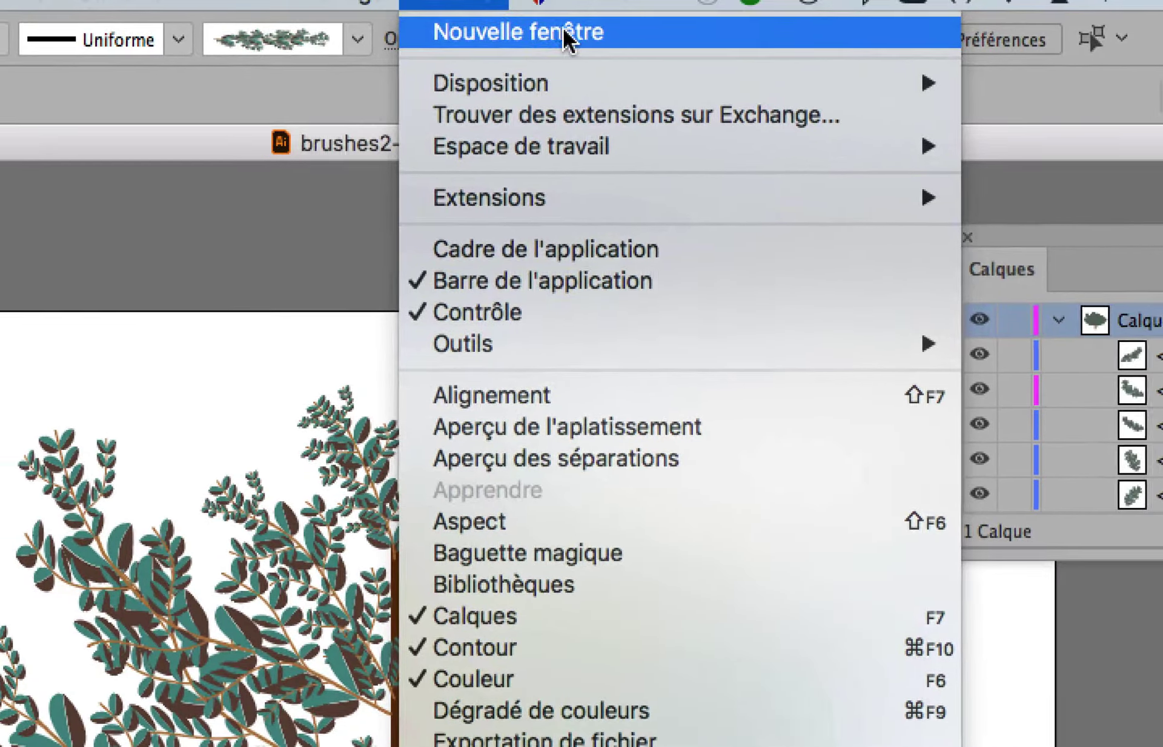
pyautogui.click(606, 36)
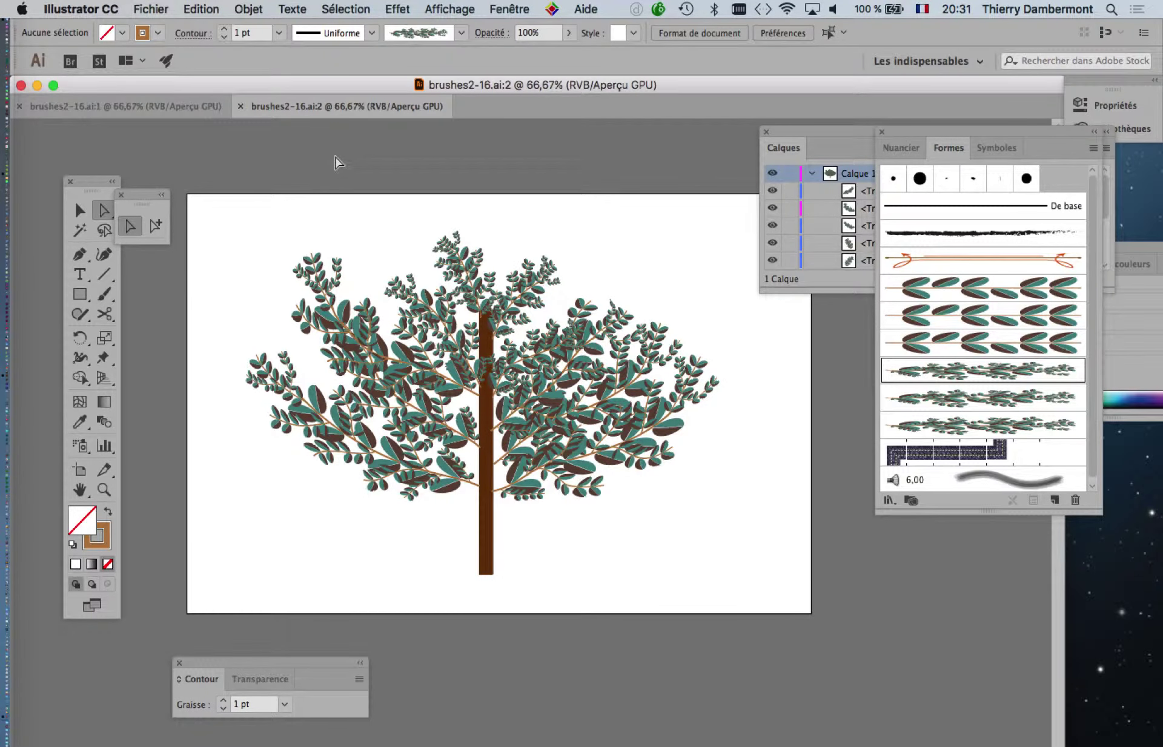
# - Switch between the two document tabs and try to pull the brushes2-16.ai:2 tab out of the tab group
pyautogui.moveTo(323, 95); pyautogui.dragTo(361, 116)
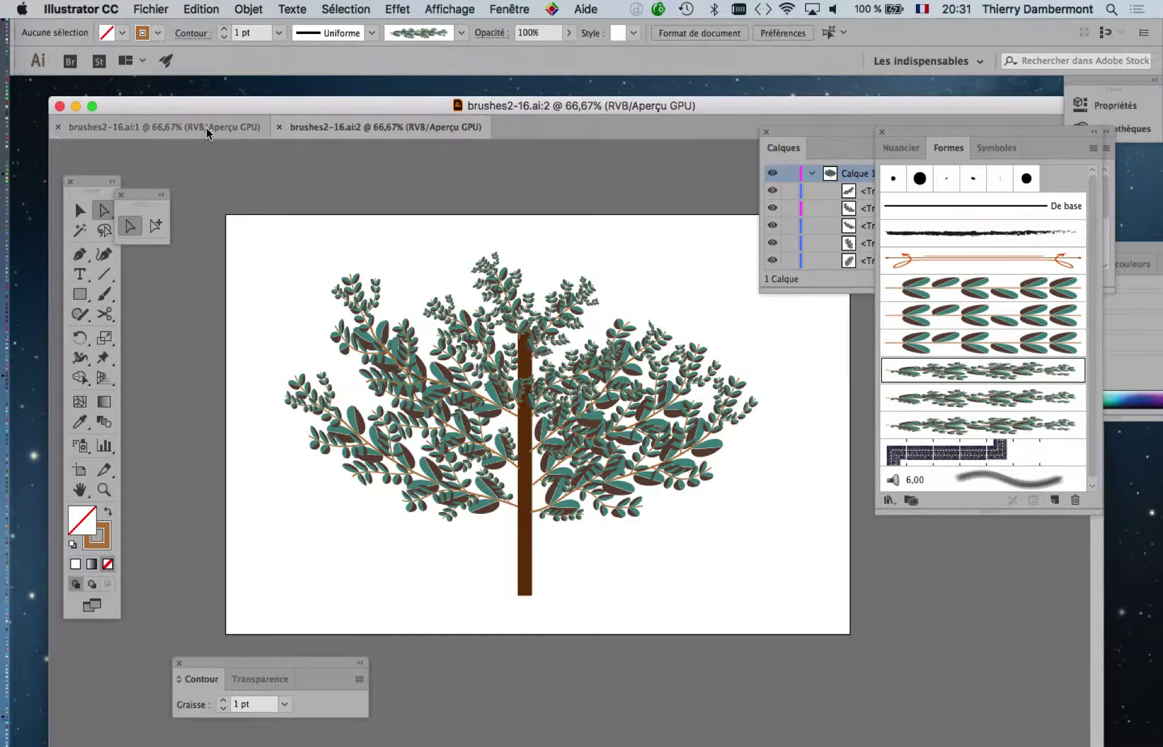
pyautogui.click(208, 133)
pyautogui.click(330, 135)
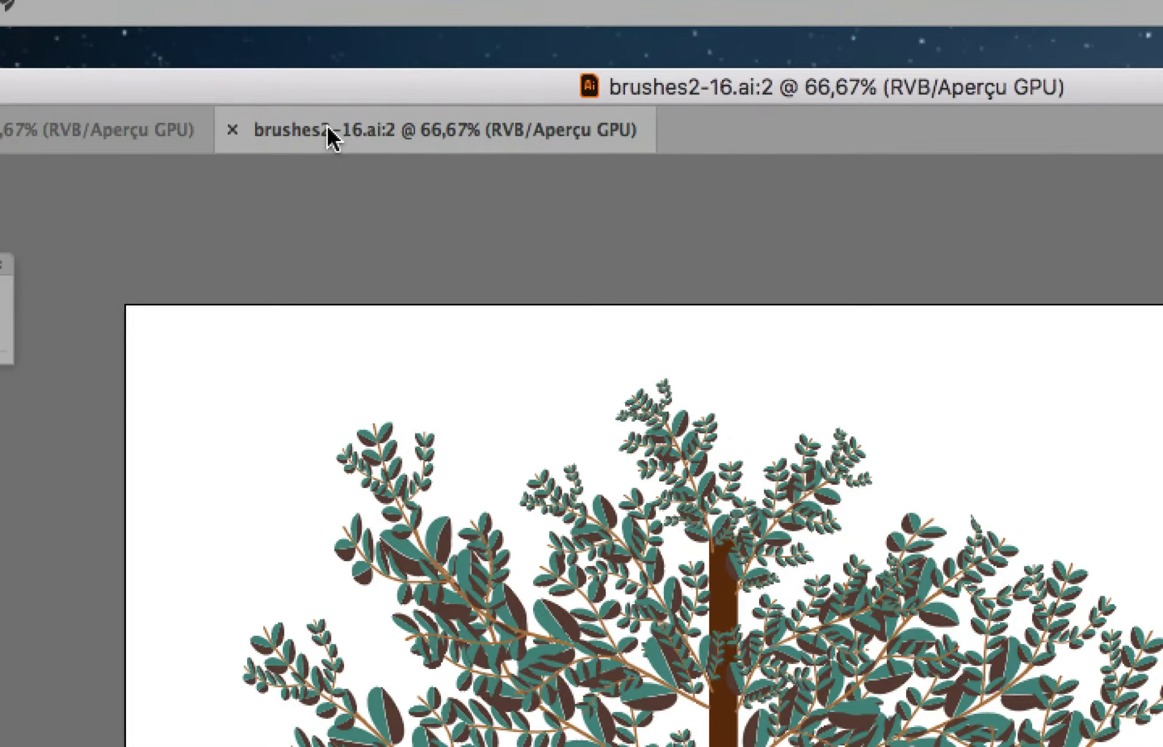
pyautogui.moveTo(317, 129); pyautogui.dragTo(439, 244)
pyautogui.moveTo(357, 165); pyautogui.dragTo(264, 123)
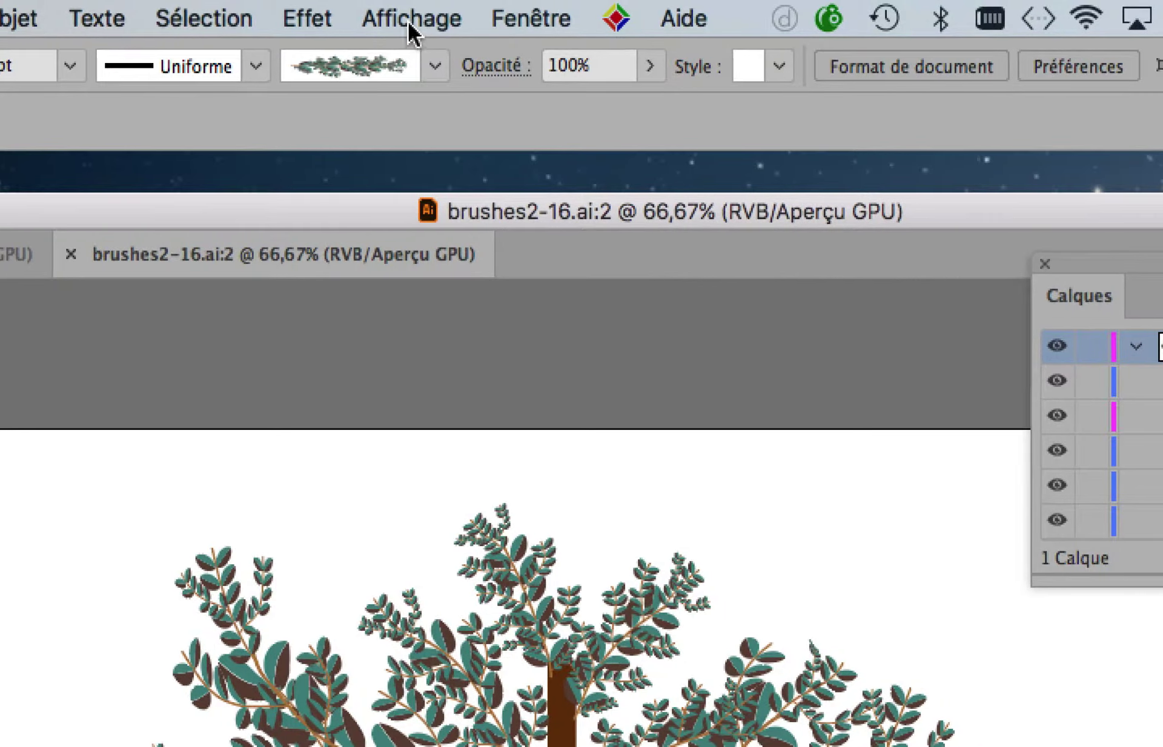
# - Float both brushes2-16.ai views in separate windows and offset them from each other on the desktop
pyautogui.click(526, 19)
pyautogui.moveTo(539, 111)
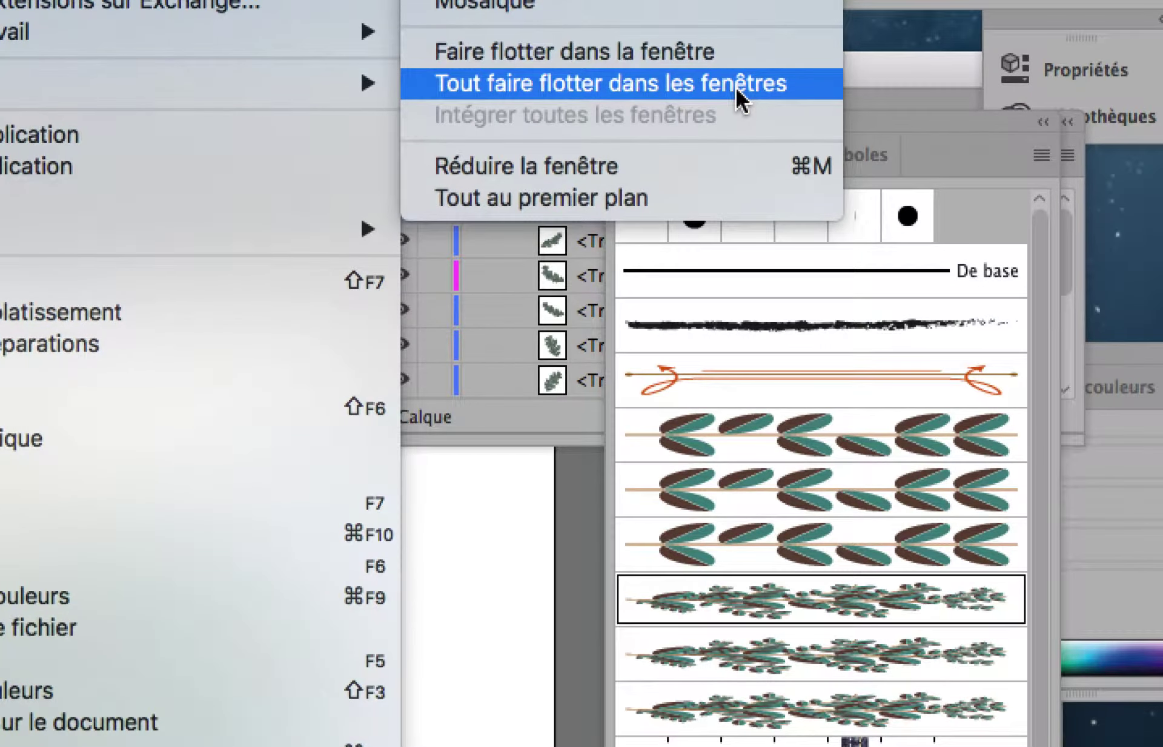
pyautogui.click(735, 85)
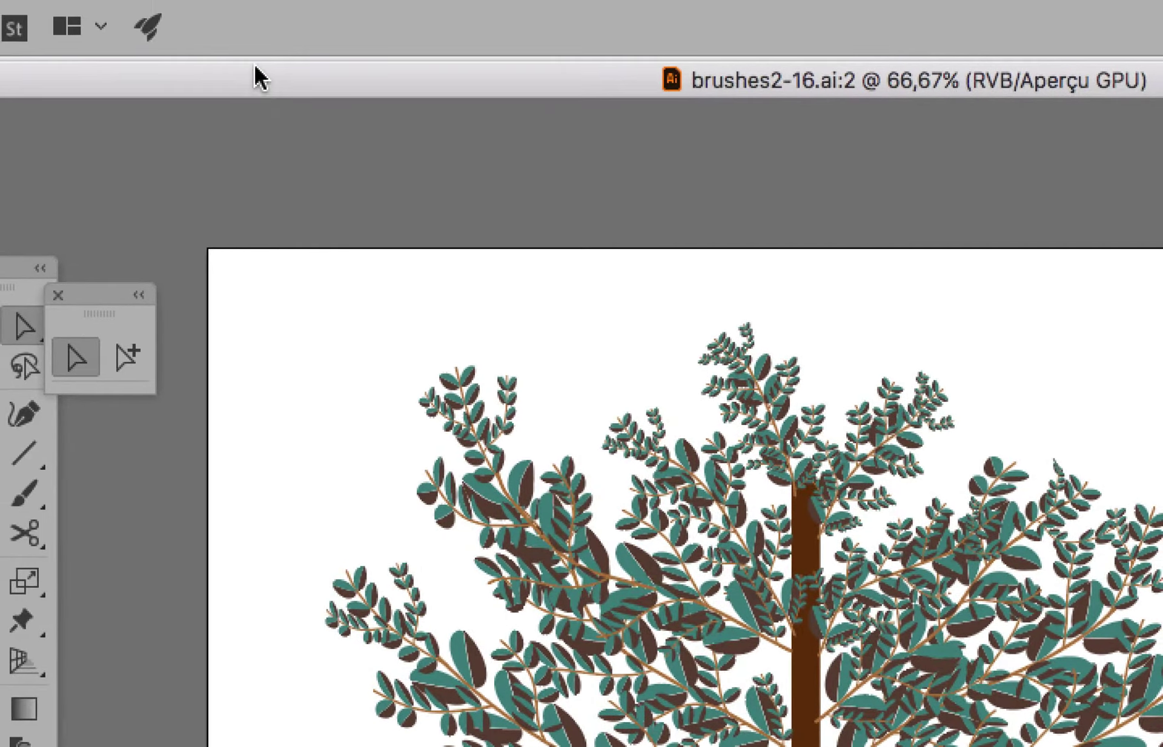
pyautogui.moveTo(254, 65)
pyautogui.mouseDown()
pyautogui.moveTo(299, 86)
pyautogui.moveTo(337, 130)
pyautogui.mouseUp()
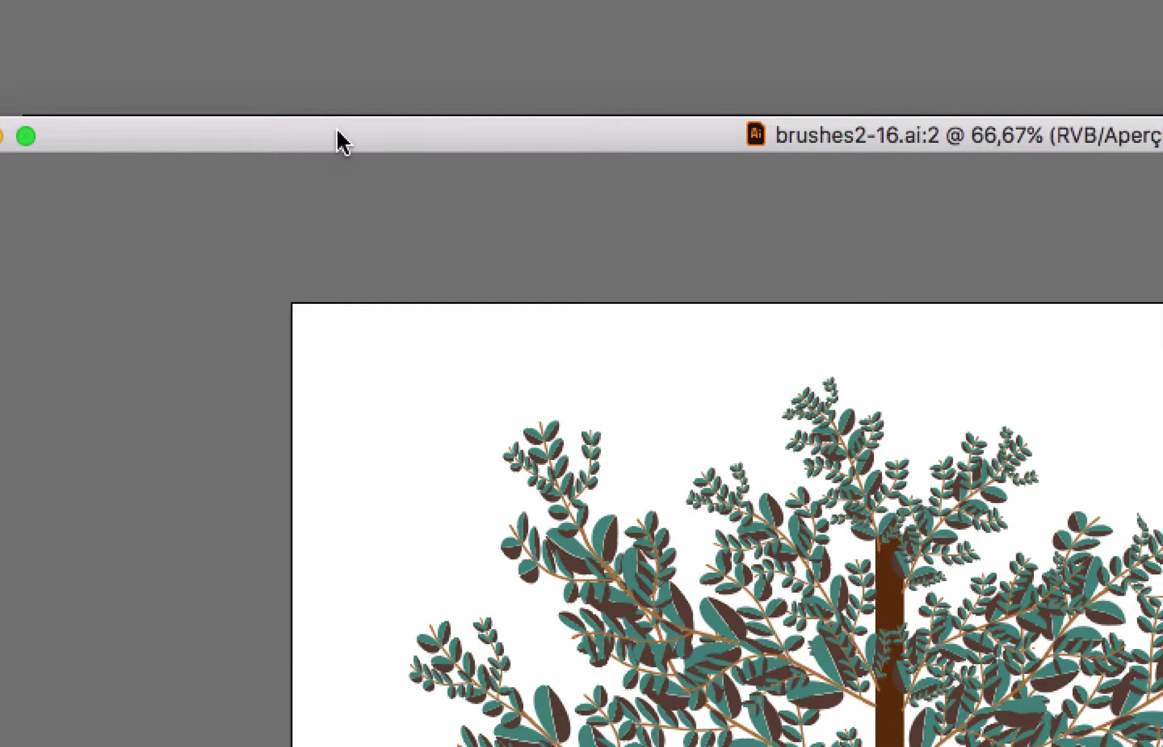
pyautogui.click(297, 65)
pyautogui.moveTo(322, 68); pyautogui.dragTo(343, 125)
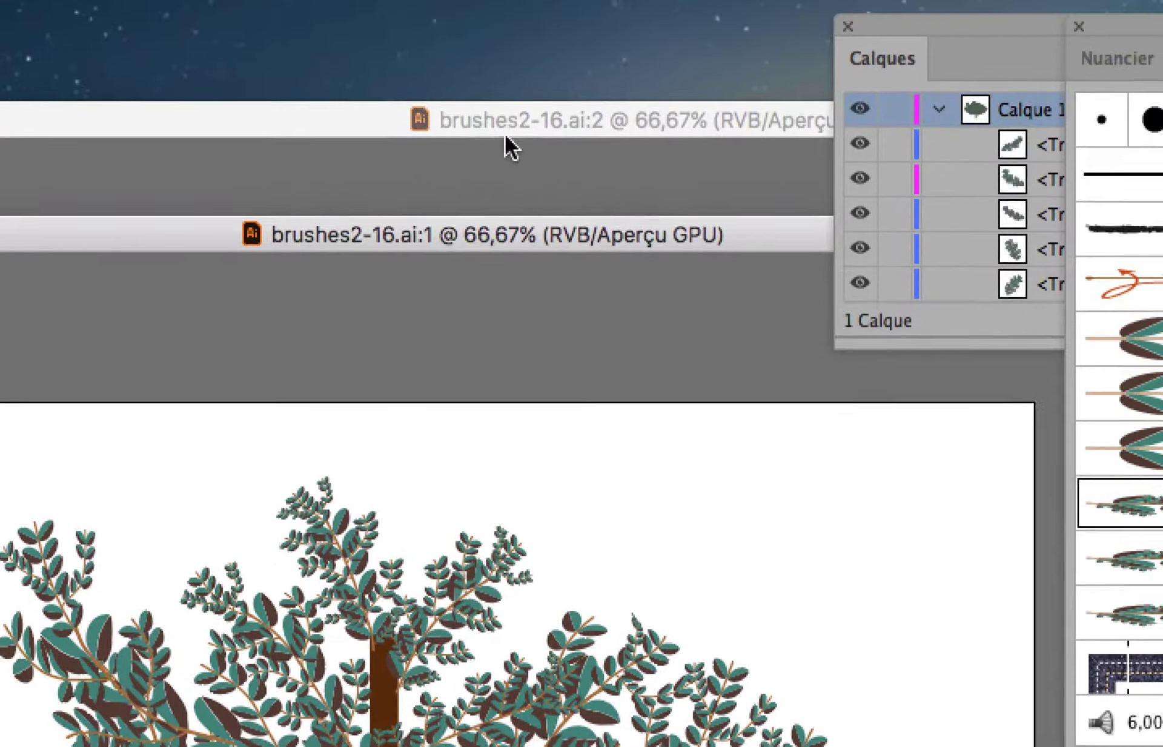
pyautogui.click(505, 142)
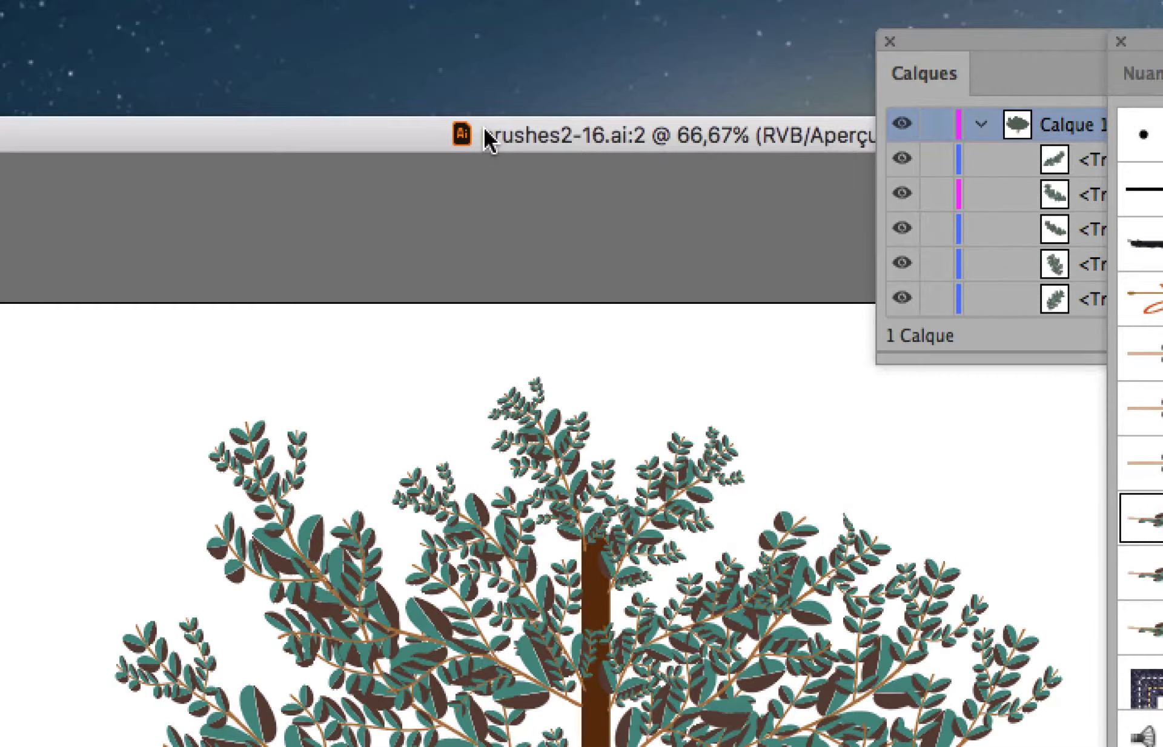
pyautogui.moveTo(485, 129); pyautogui.dragTo(409, 209)
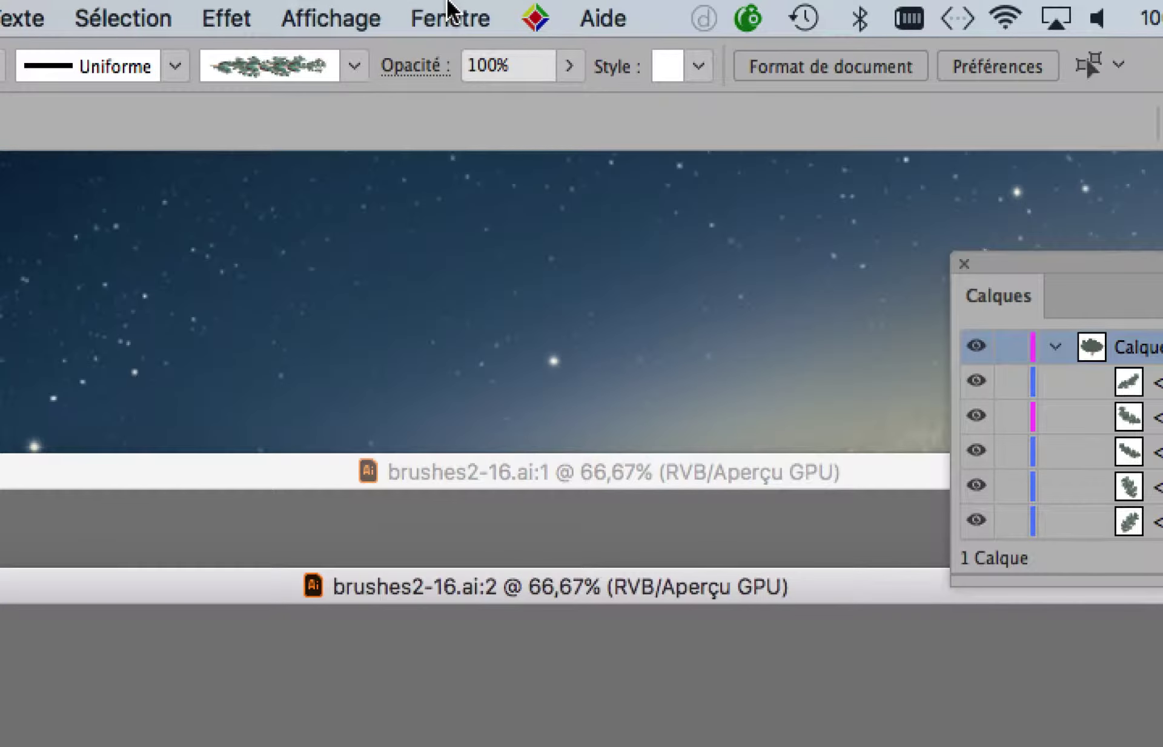
# - Tile the two document windows side by side and close the floating Formes, Calques and Couleur panels
pyautogui.click(448, 12)
pyautogui.moveTo(456, 94)
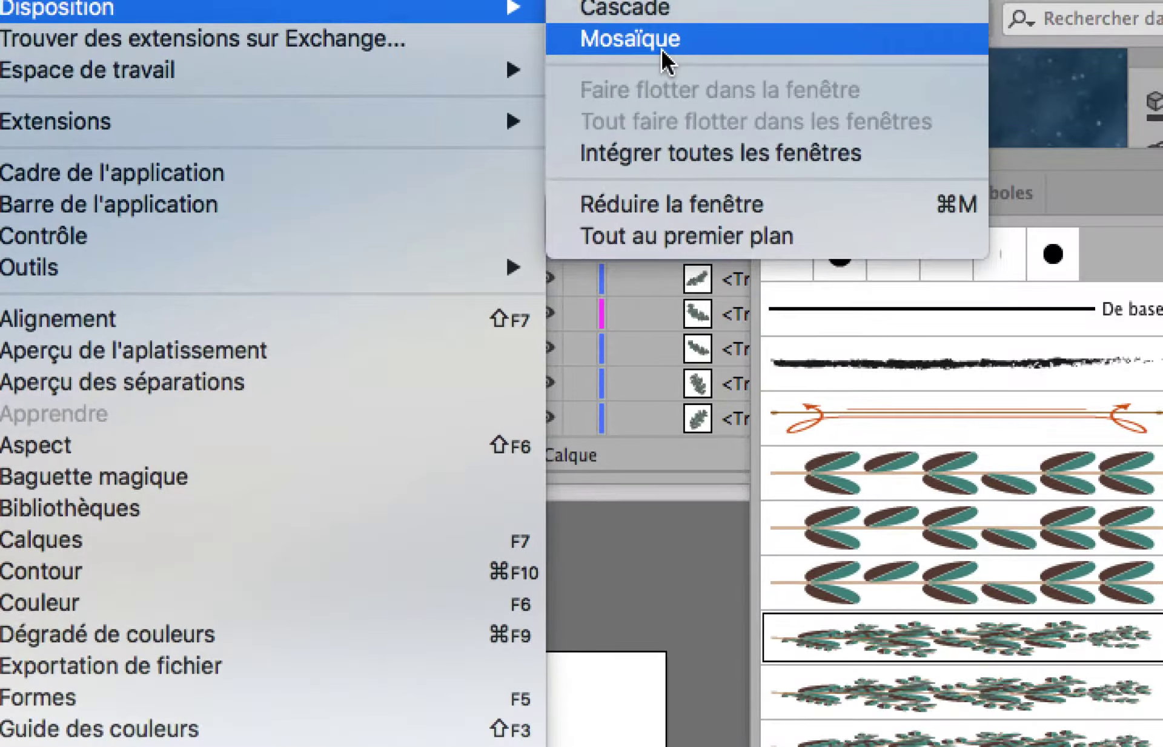
pyautogui.click(662, 53)
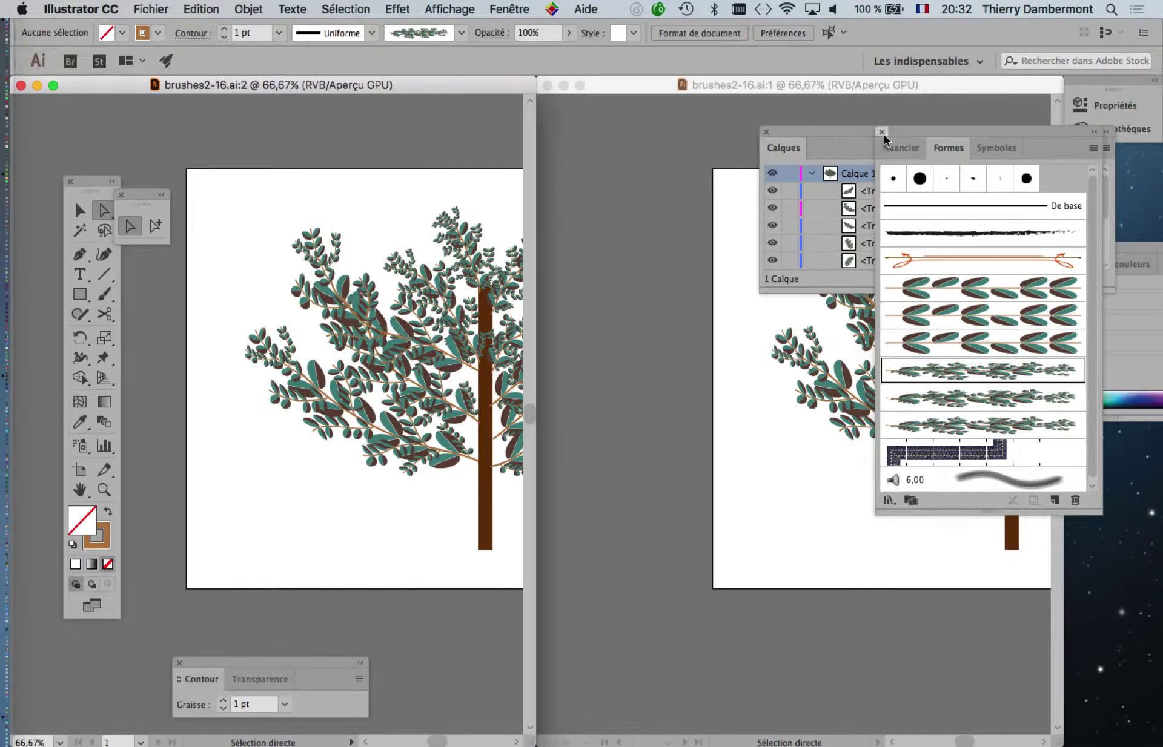
pyautogui.click(882, 133)
pyautogui.click(766, 132)
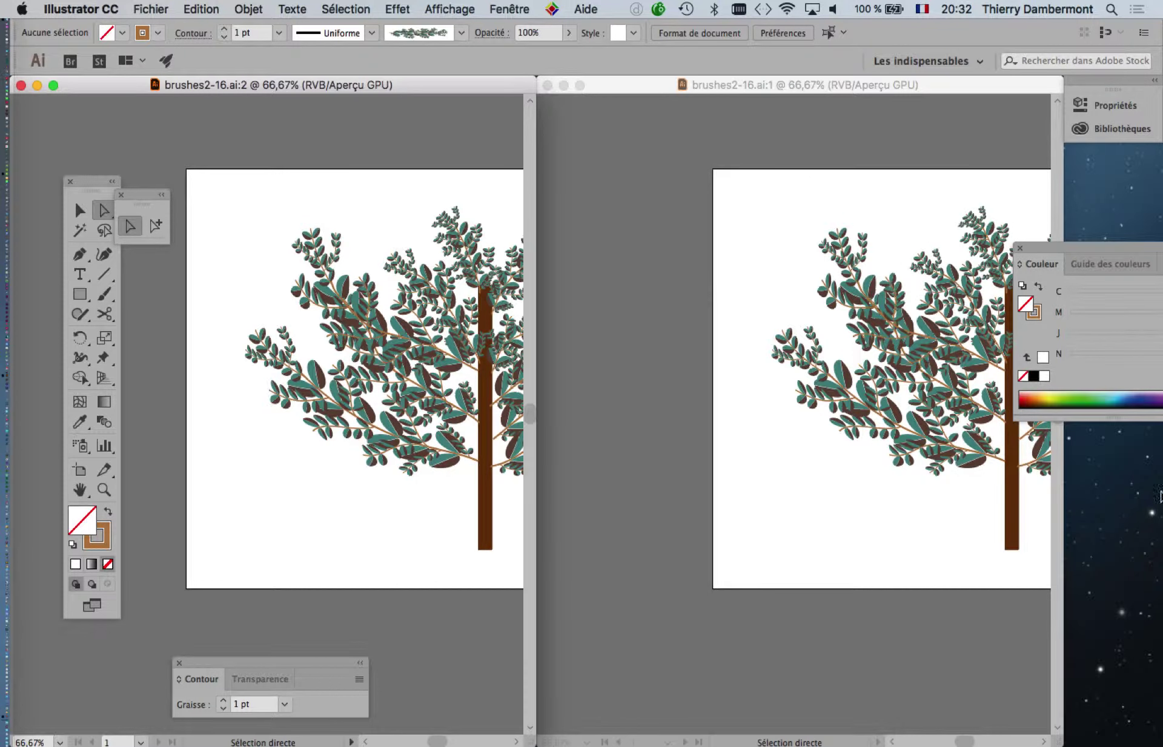
pyautogui.click(1018, 249)
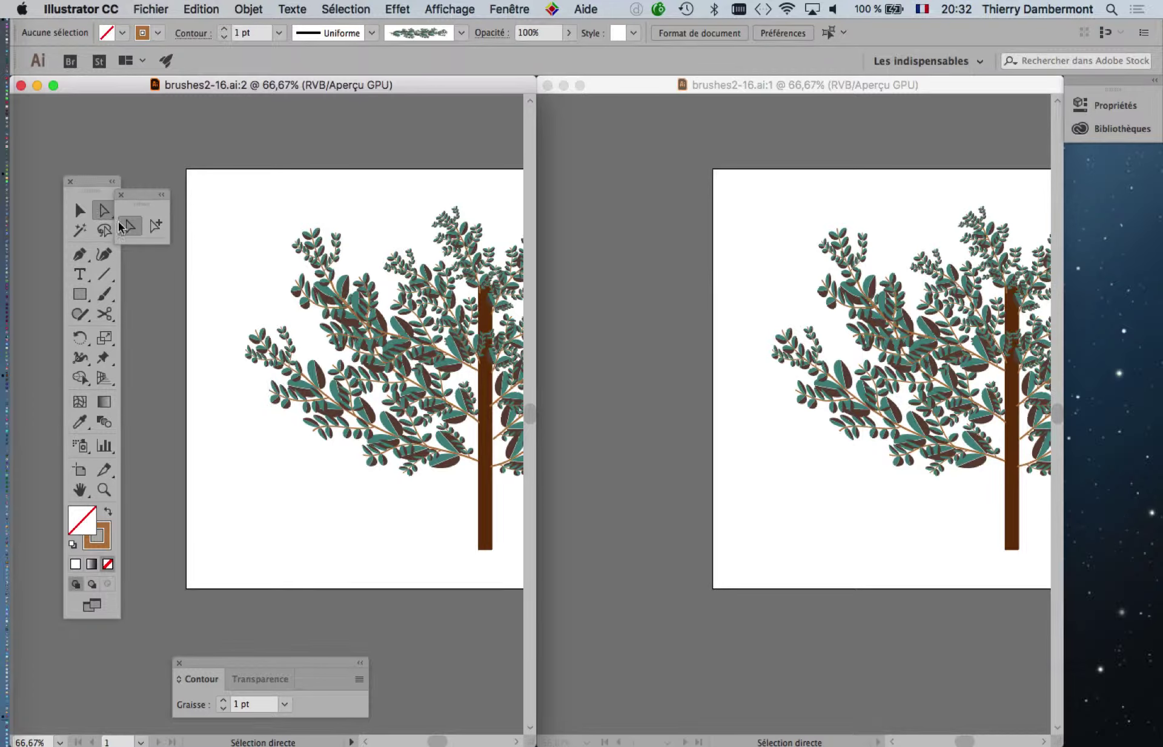
# - Reshape the lowest left branch in the brushes2-16.ai:2 window, placing its tip anchor at about X -92.5 mm, Y 81.3 mm
pyautogui.click(267, 343)
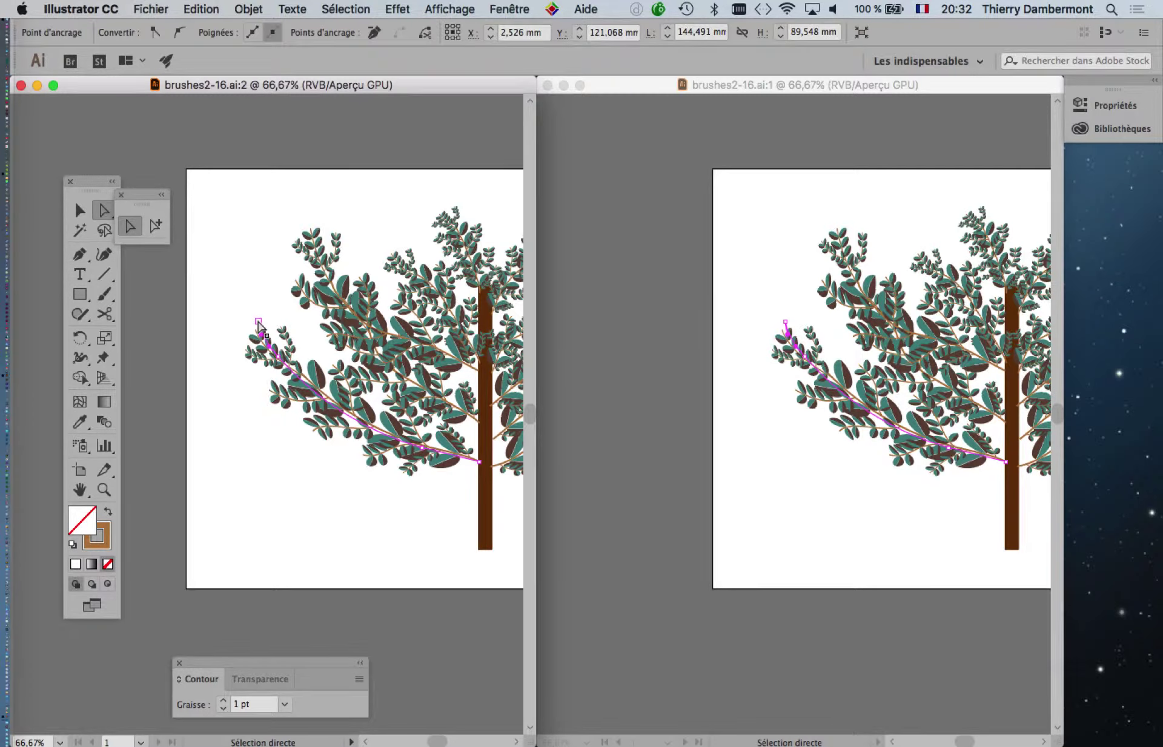
pyautogui.moveTo(258, 322)
pyautogui.mouseDown()
pyautogui.moveTo(233, 330)
pyautogui.moveTo(201, 399)
pyautogui.mouseUp()
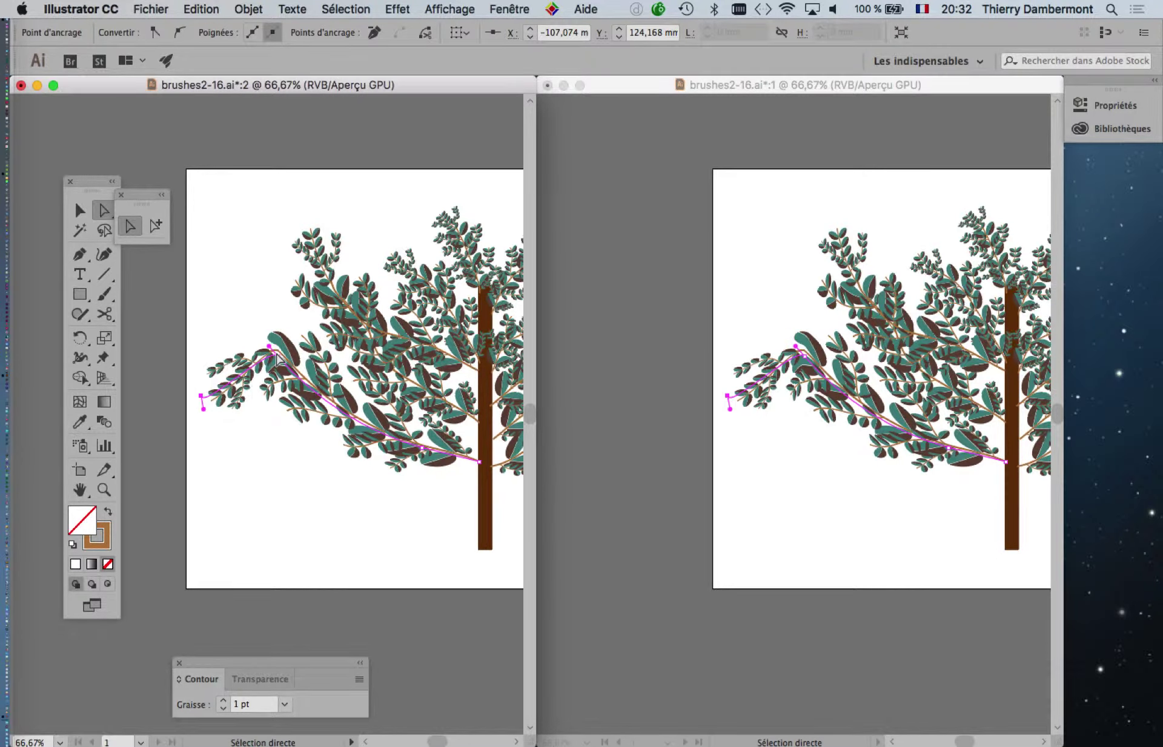
pyautogui.scroll(2, 275, 354)
pyautogui.moveTo(284, 365); pyautogui.dragTo(266, 451)
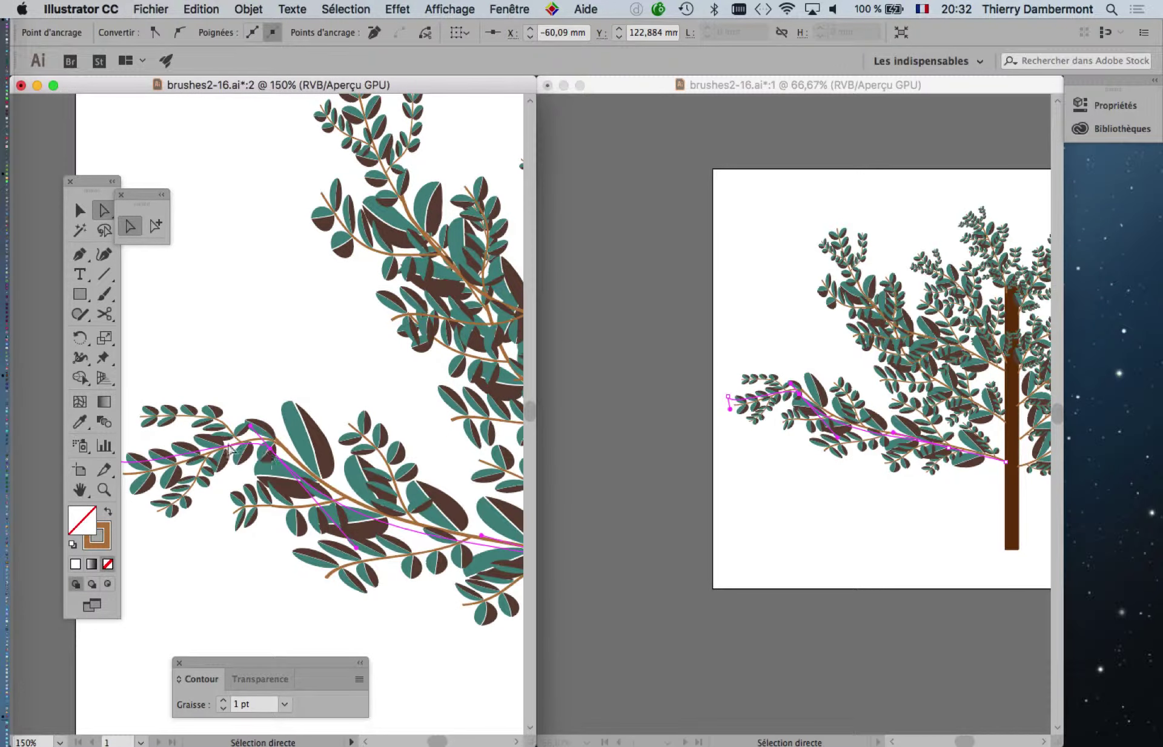
pyautogui.moveTo(200, 466); pyautogui.dragTo(360, 431)
pyautogui.moveTo(256, 429); pyautogui.dragTo(306, 279)
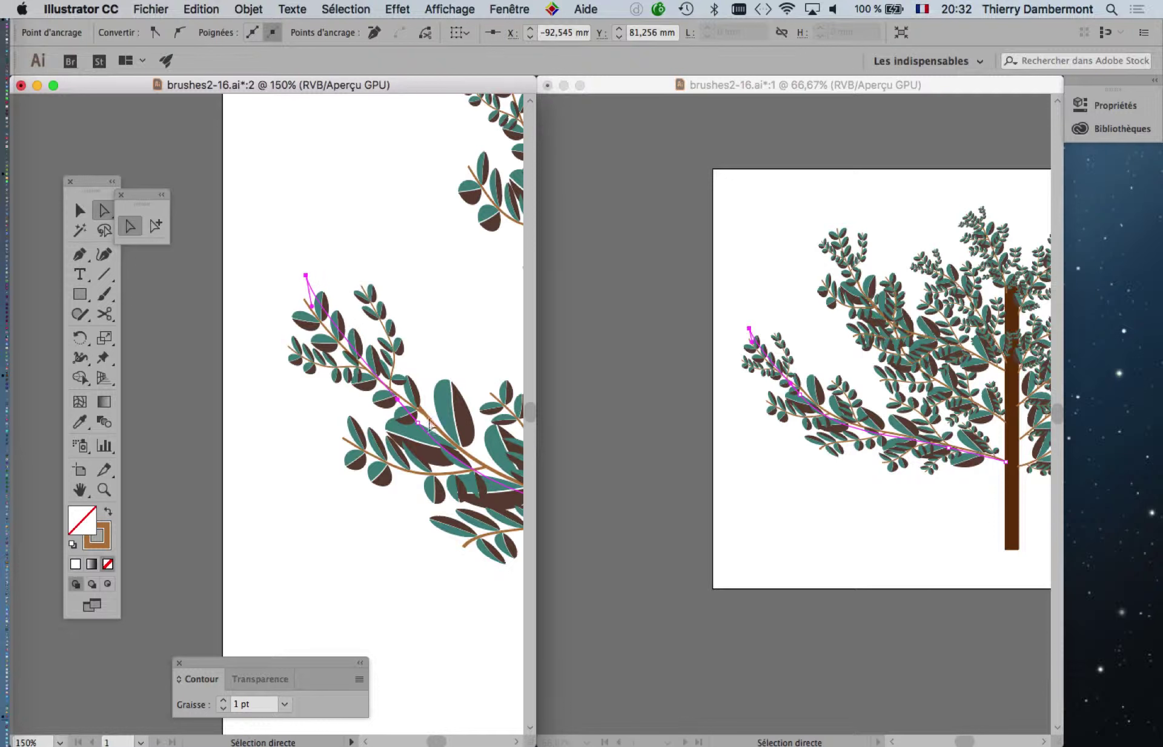
pyautogui.scroll(-1, 427, 414)
pyautogui.moveTo(416, 417); pyautogui.dragTo(263, 415)
# - Frame the whole tree in the brushes2-16.ai:1 window at 66.67% as an overview
pyautogui.click(911, 336)
pyautogui.moveTo(973, 399); pyautogui.dragTo(796, 391)
pyautogui.scroll(-1, 797, 390)
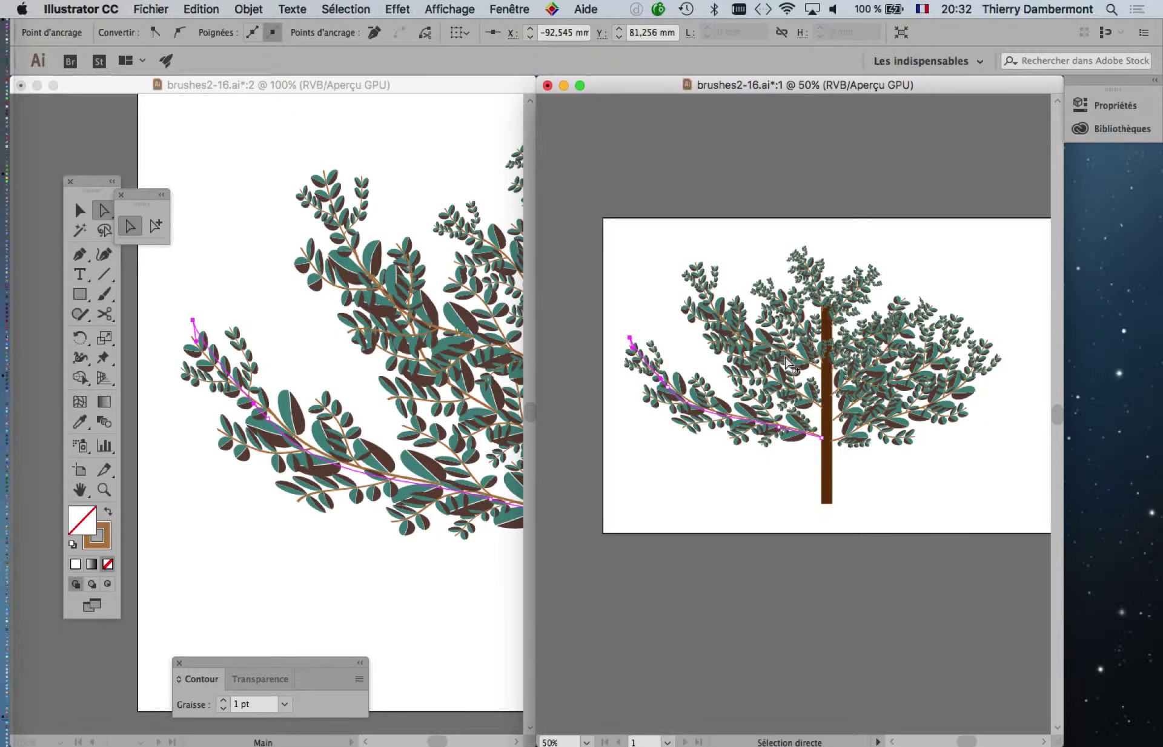
pyautogui.scroll(1, 785, 361)
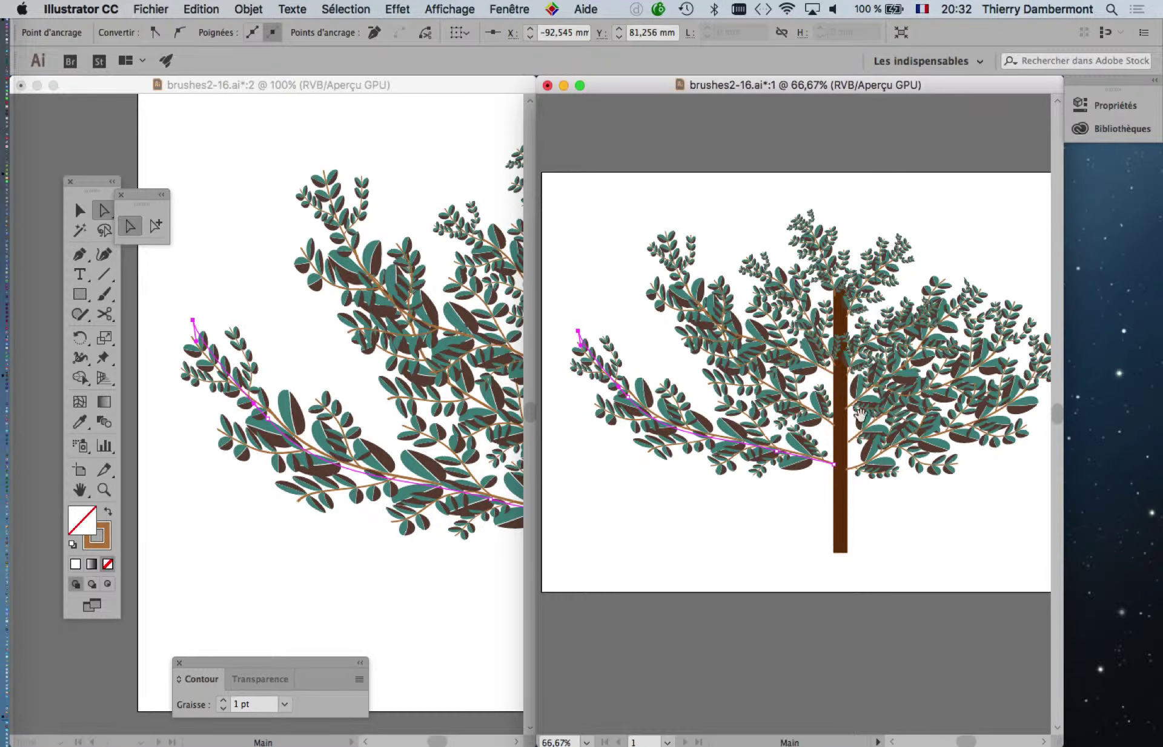
# - Reshape the upper-left branch in the :2 window by adjusting its end handle and placing its tip anchor at about X -58.3 mm, Y 24.1 mm
pyautogui.scroll(2, 328, 428)
pyautogui.click(267, 293)
pyautogui.moveTo(330, 333); pyautogui.dragTo(386, 567)
pyautogui.scroll(2, 408, 184)
pyautogui.click(408, 185)
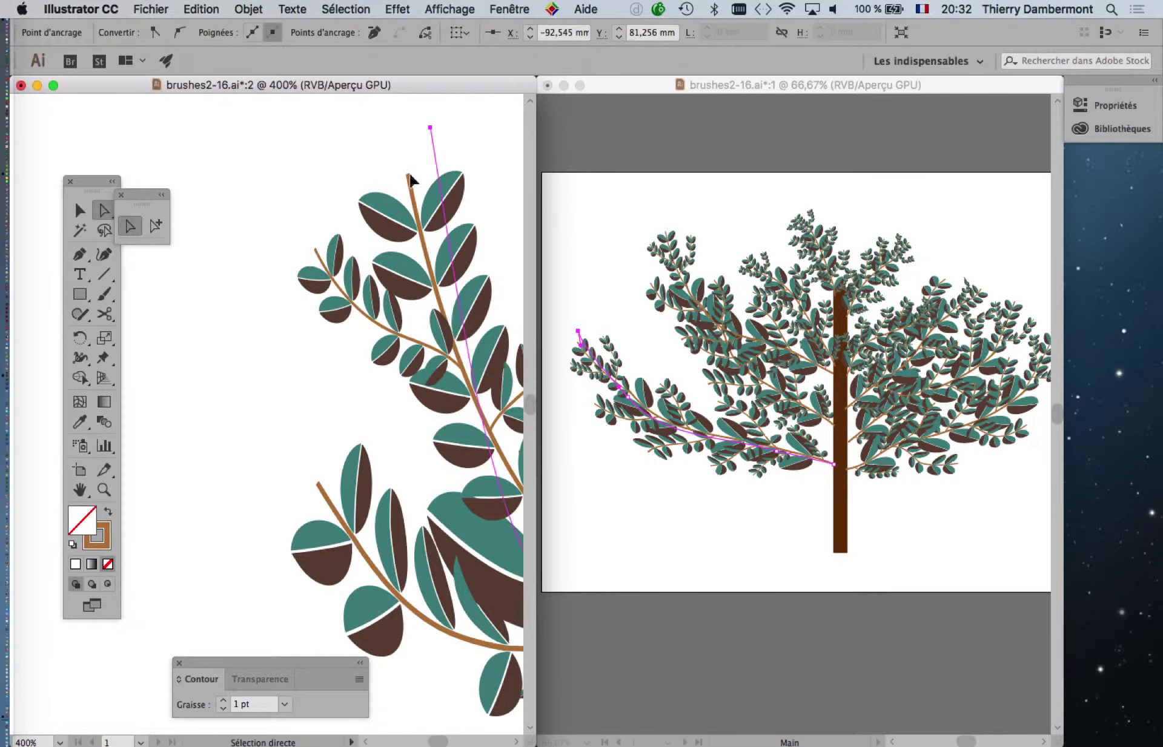
pyautogui.moveTo(430, 129); pyautogui.dragTo(285, 221)
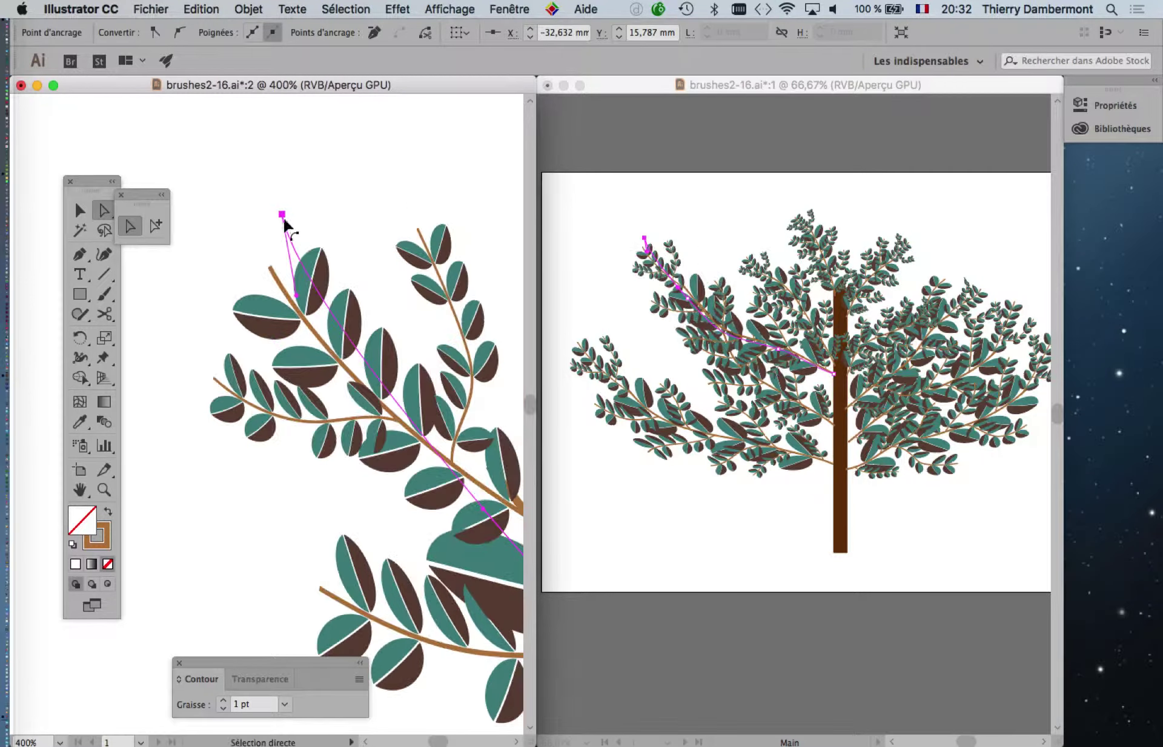
pyautogui.moveTo(298, 299); pyautogui.dragTo(369, 257)
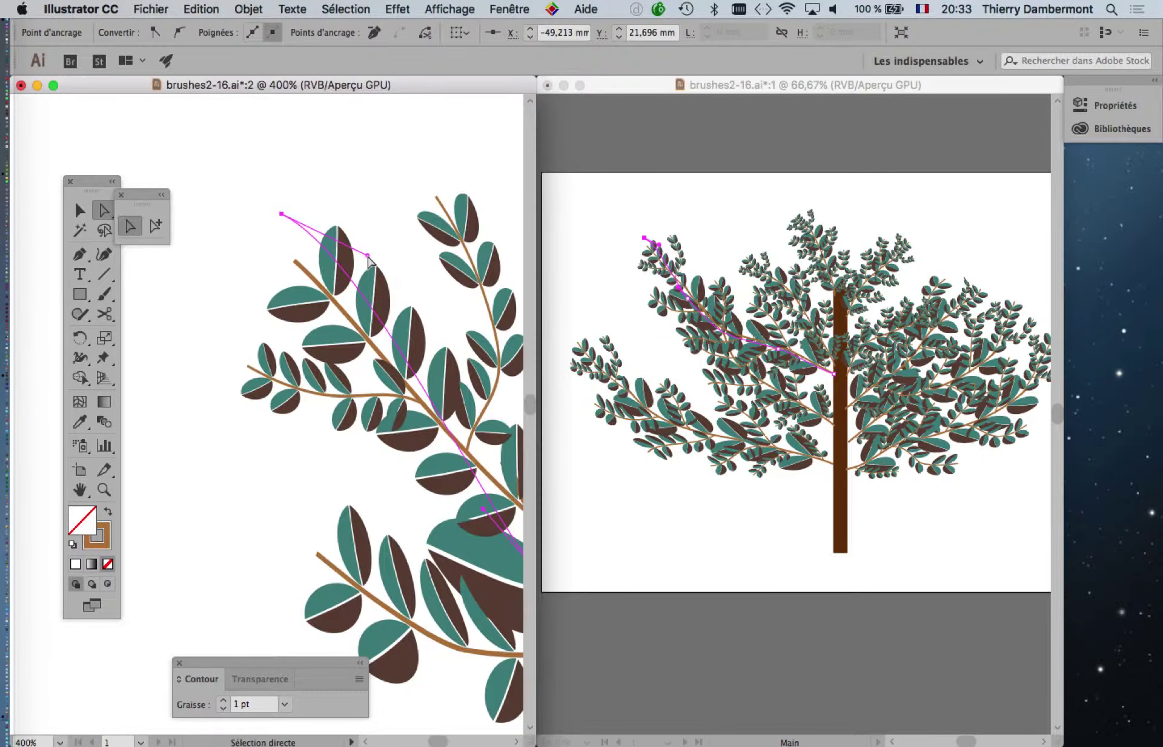
pyautogui.moveTo(281, 216); pyautogui.dragTo(200, 238)
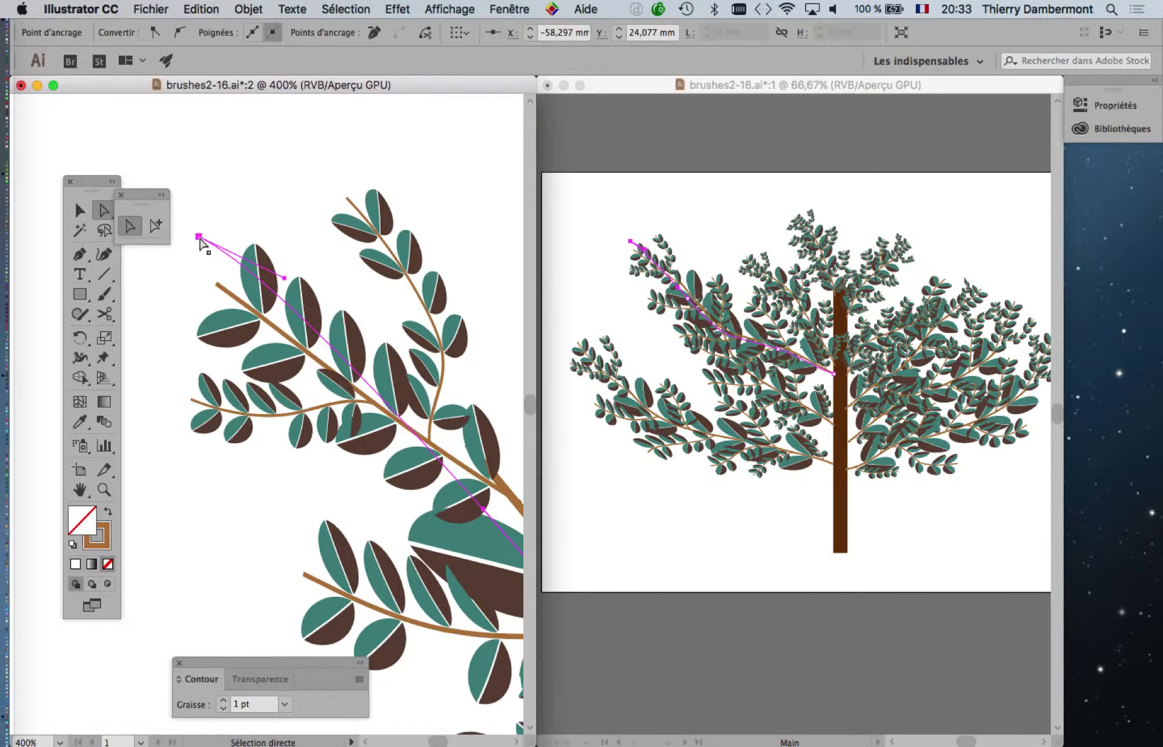
pyautogui.scroll(-2, 321, 441)
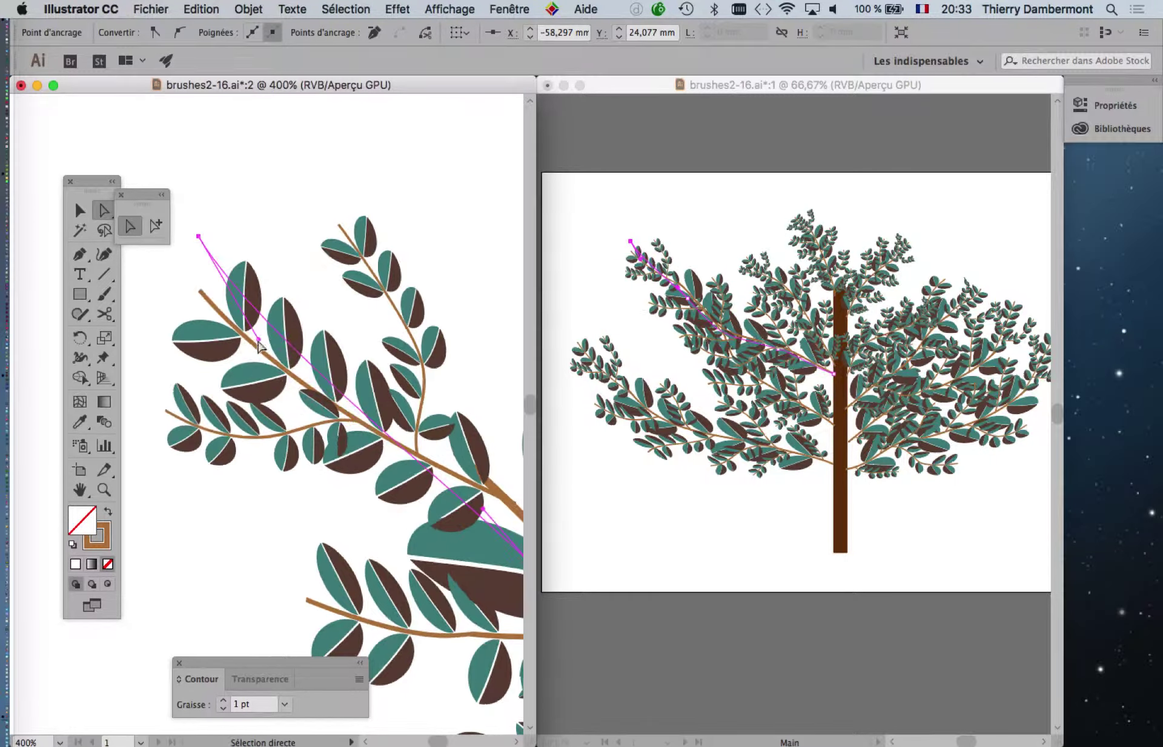
# - Frame the tree at 66.67% in the :2 window, moving the toolbox off the artwork and closing the torn-off Direct Selection tools
pyautogui.scroll(-5, 327, 450)
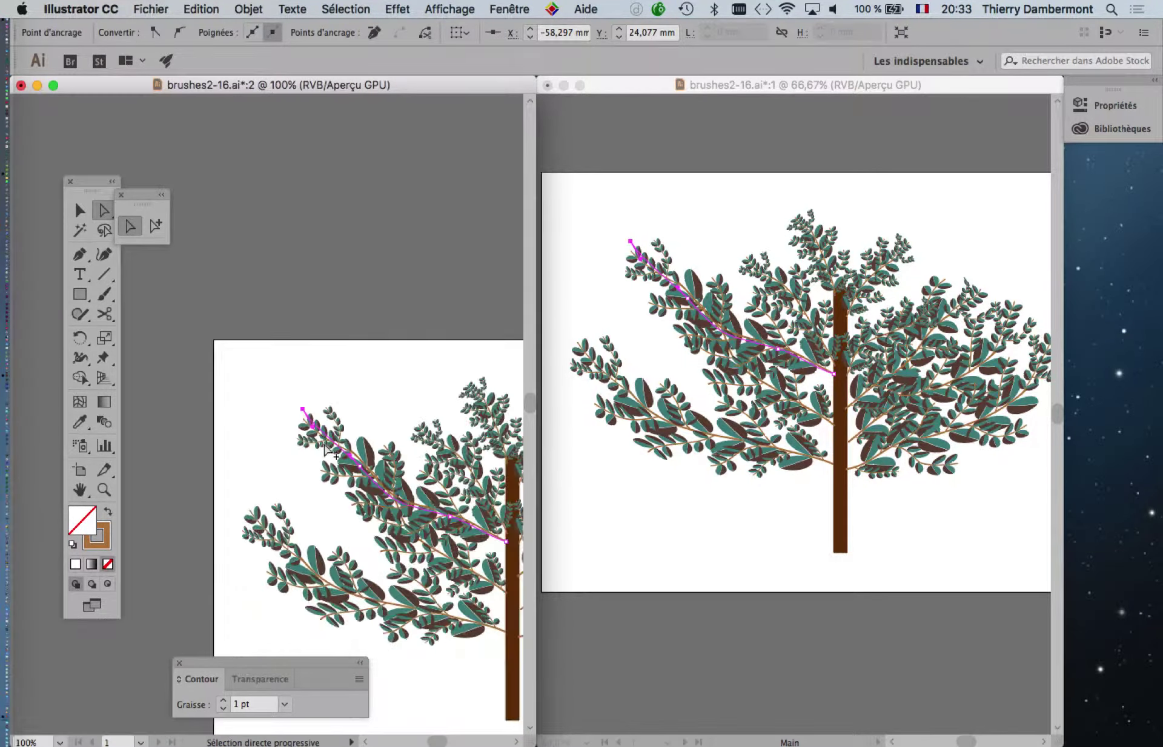
pyautogui.scroll(1, 316, 230)
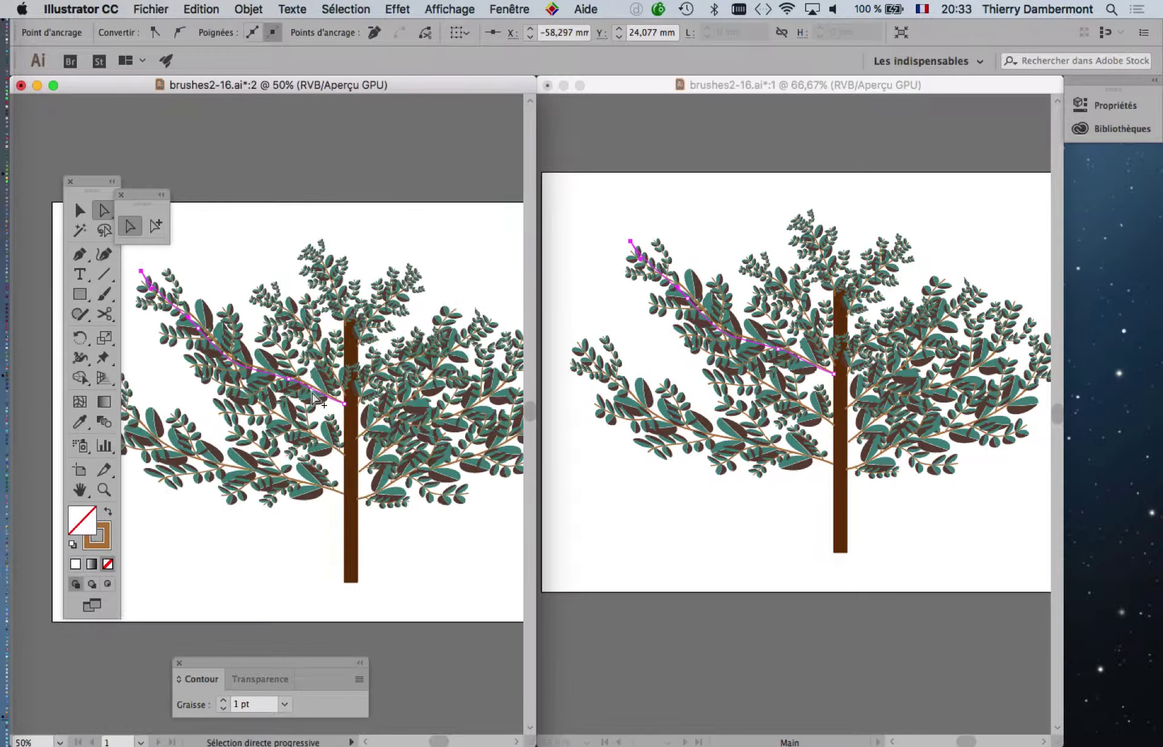
pyautogui.moveTo(92, 185); pyautogui.dragTo(60, 167)
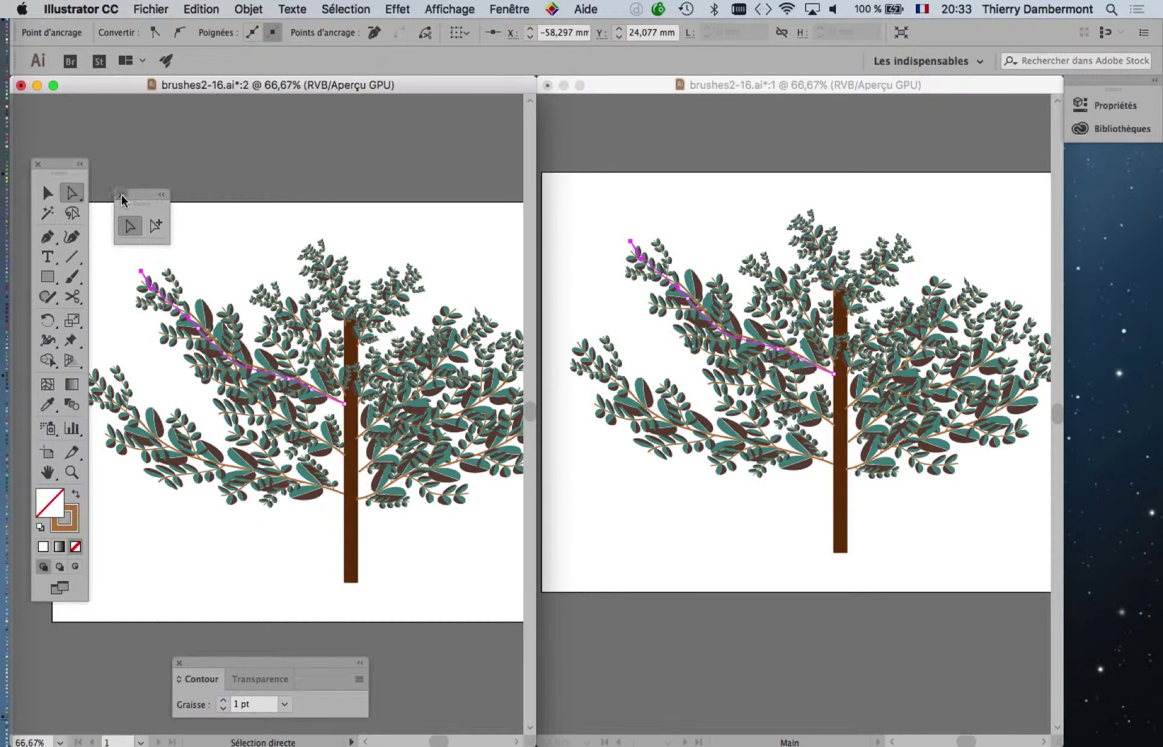
pyautogui.click(120, 197)
pyautogui.scroll(-2, 422, 363)
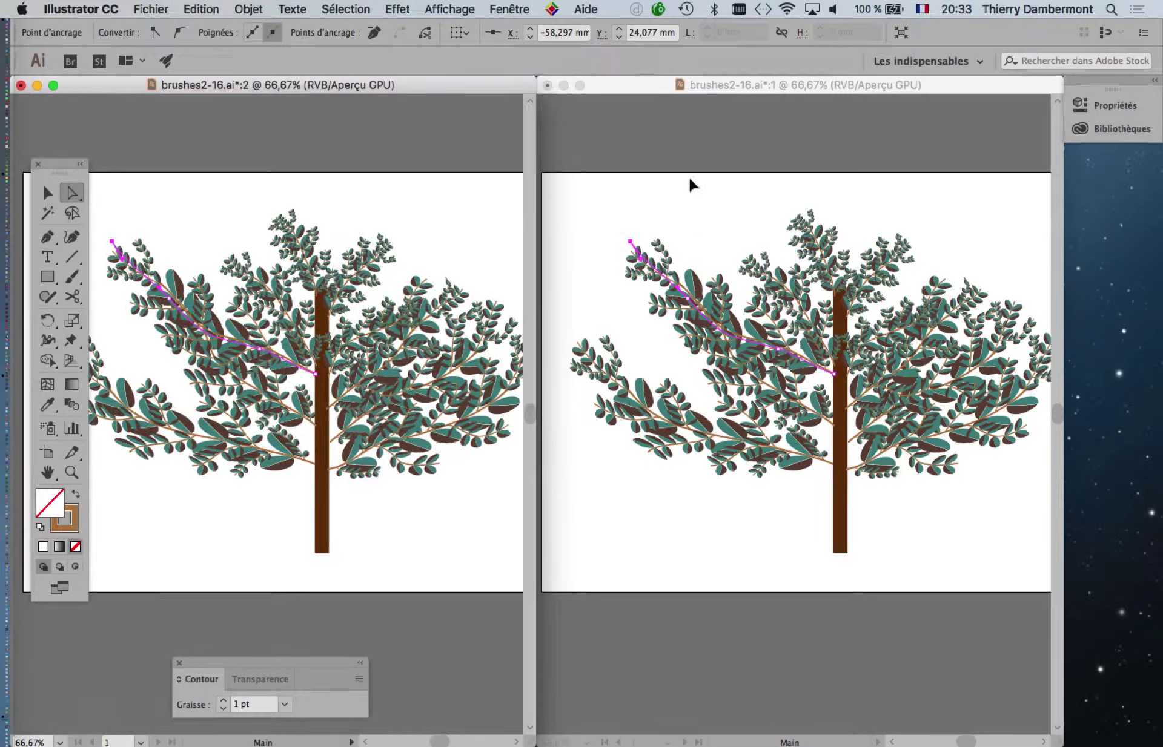
# - Display the brushes2-16.ai:2 window in outline mode, leaving the :1 window in preview
pyautogui.click(705, 91)
pyautogui.click(463, 95)
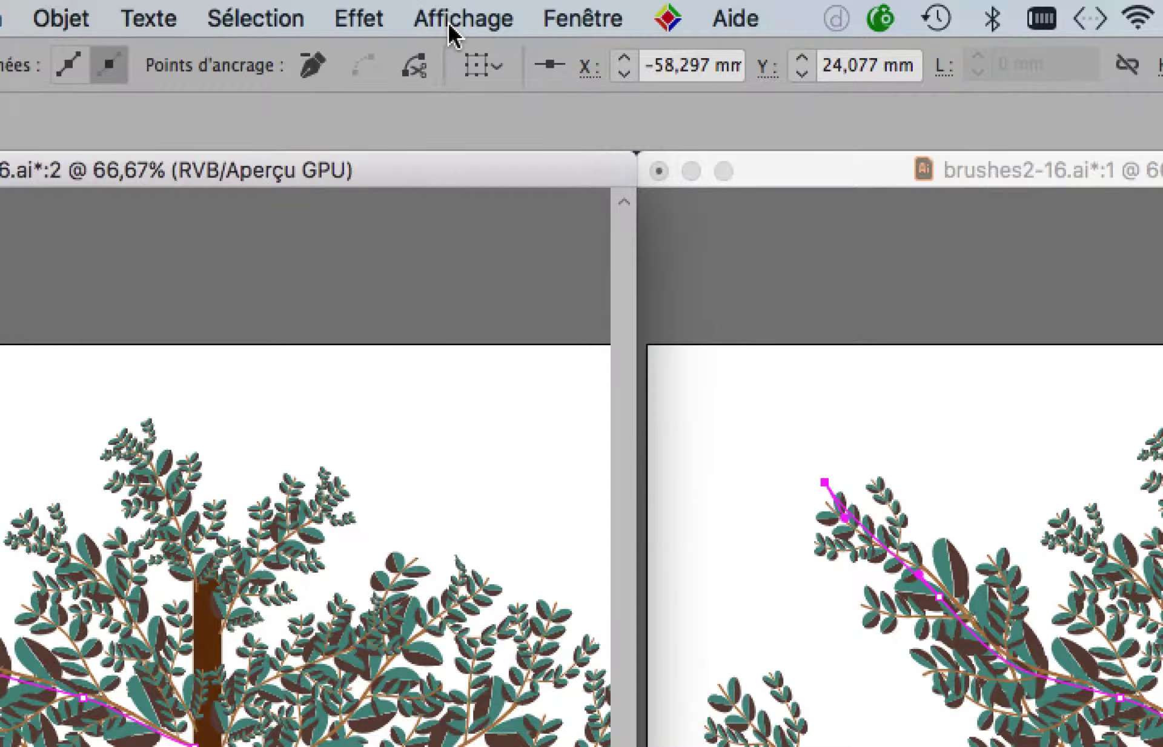
pyautogui.click(451, 34)
pyautogui.click(453, 40)
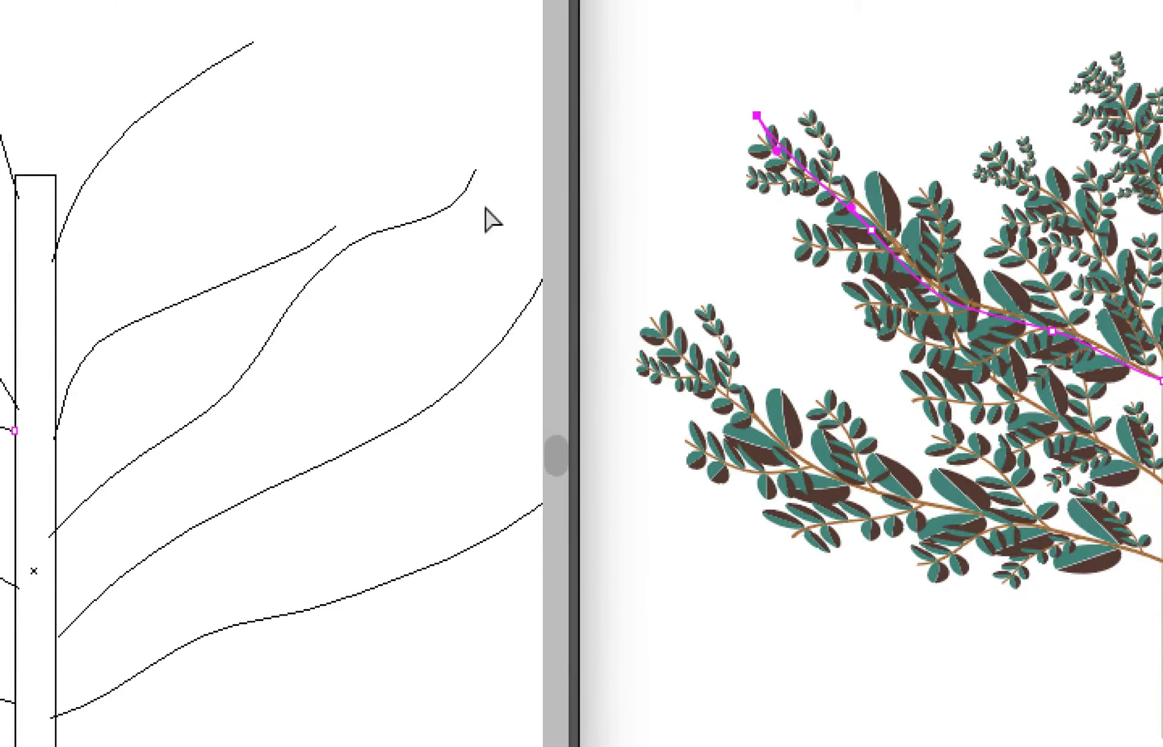
# - Reshape the upper-left branch in the :2 window, adjusting its tip and tip handle and placing the adjacent anchor at about X 5.6 mm, Y 57.2 mm
pyautogui.click(607, 148)
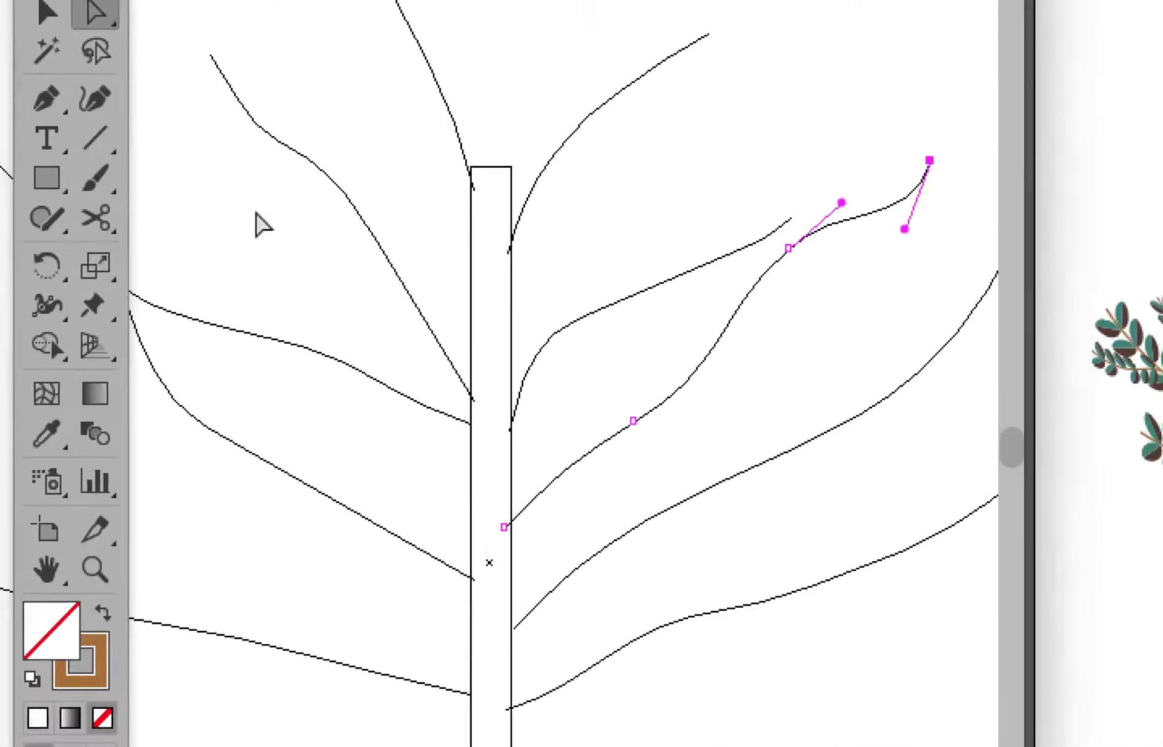
pyautogui.moveTo(255, 211); pyautogui.dragTo(767, 497)
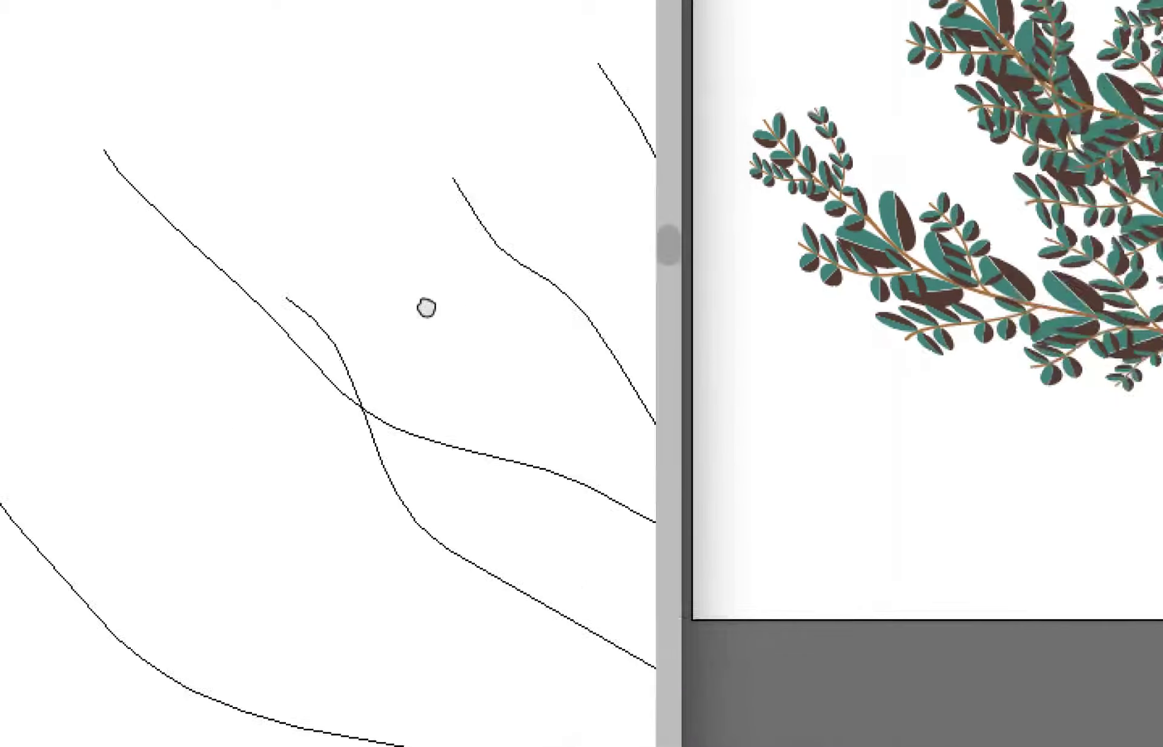
pyautogui.moveTo(315, 251); pyautogui.dragTo(385, 193)
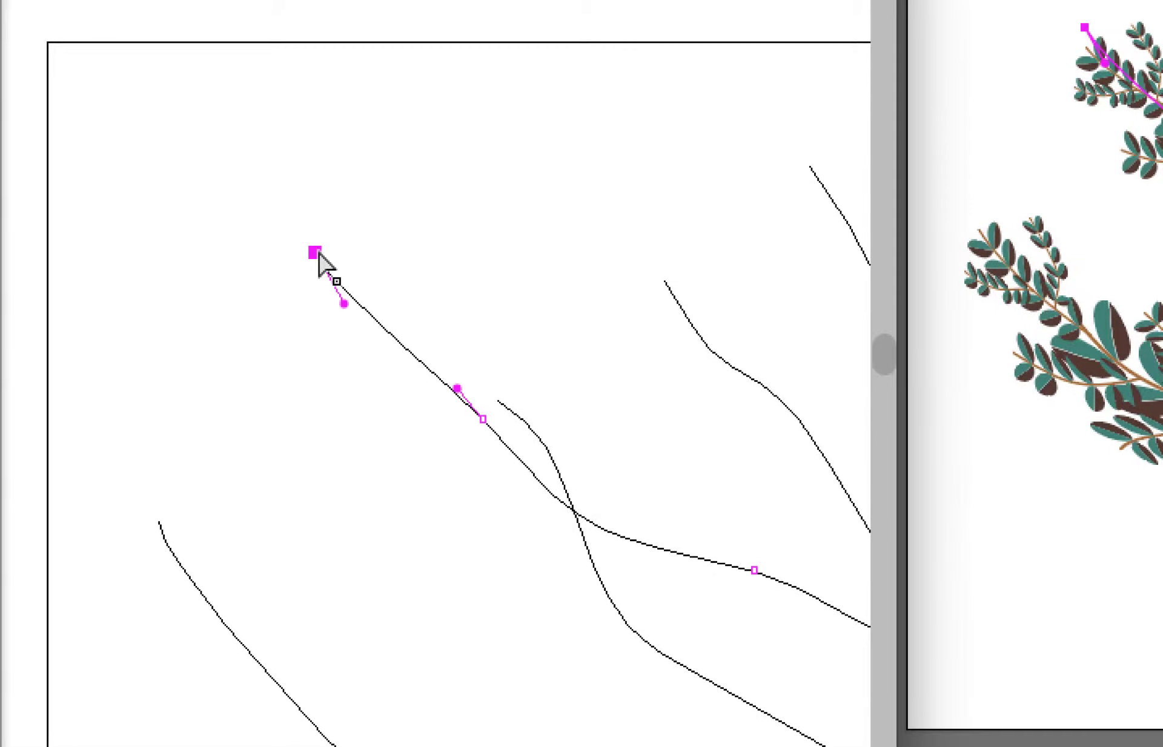
pyautogui.moveTo(341, 231); pyautogui.dragTo(258, 295)
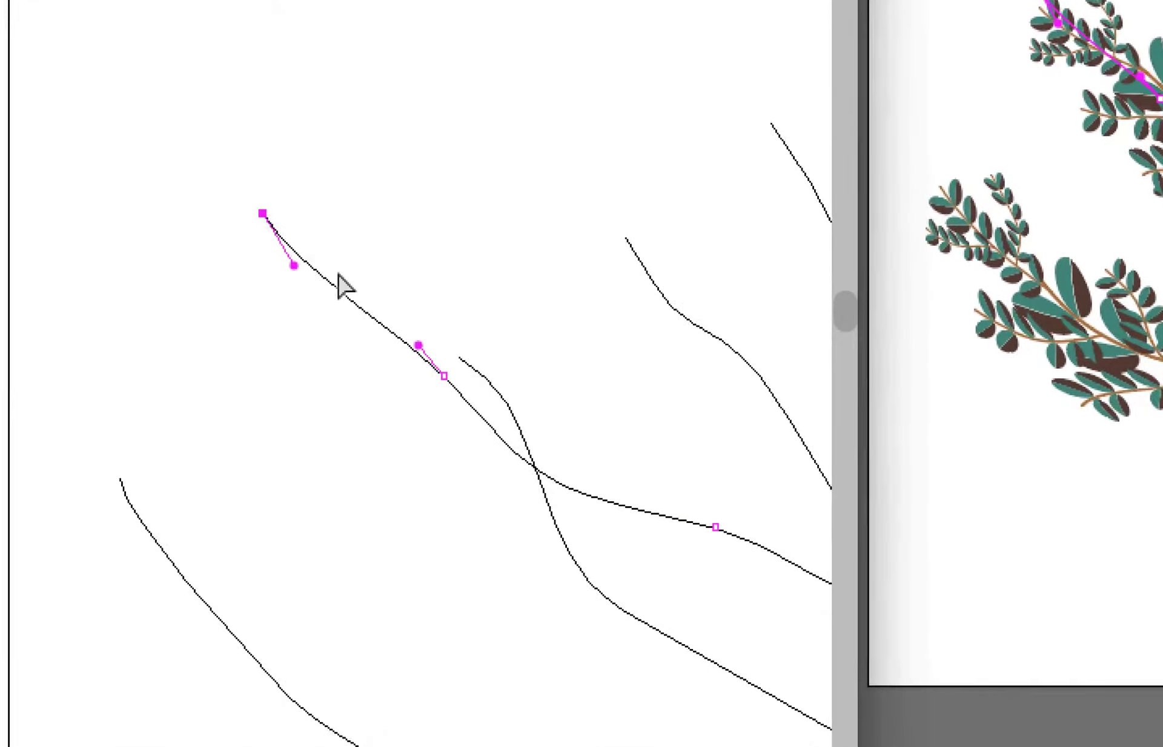
pyautogui.moveTo(3, 360); pyautogui.dragTo(148, 325)
pyautogui.moveTo(371, 257); pyautogui.dragTo(372, 258)
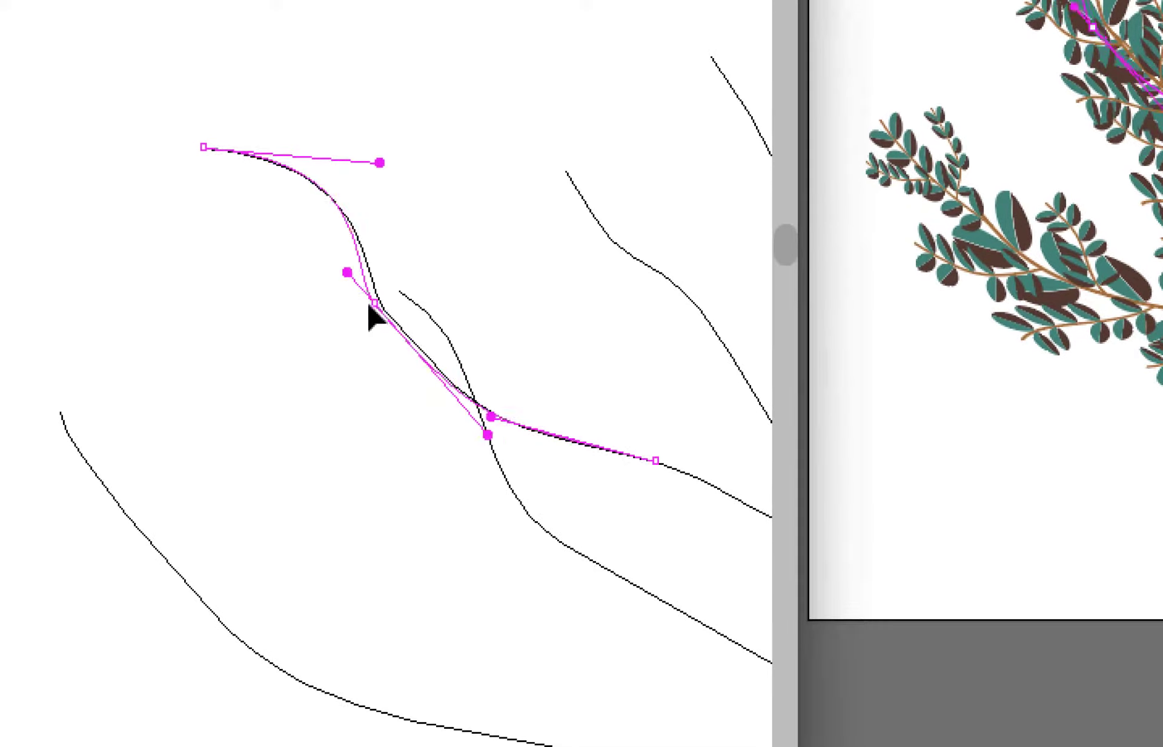
pyautogui.moveTo(371, 305); pyautogui.dragTo(509, 303)
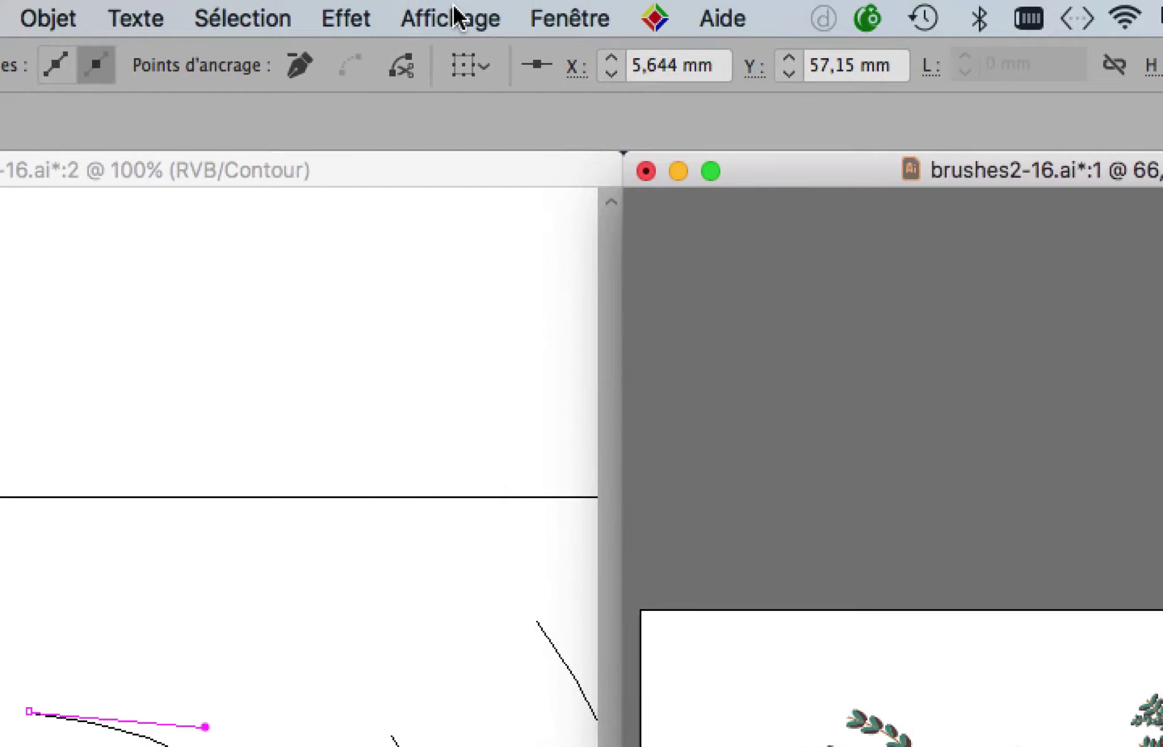
# - Hide the selection edges in the brushes2-16.ai:1 preview window
pyautogui.click(458, 14)
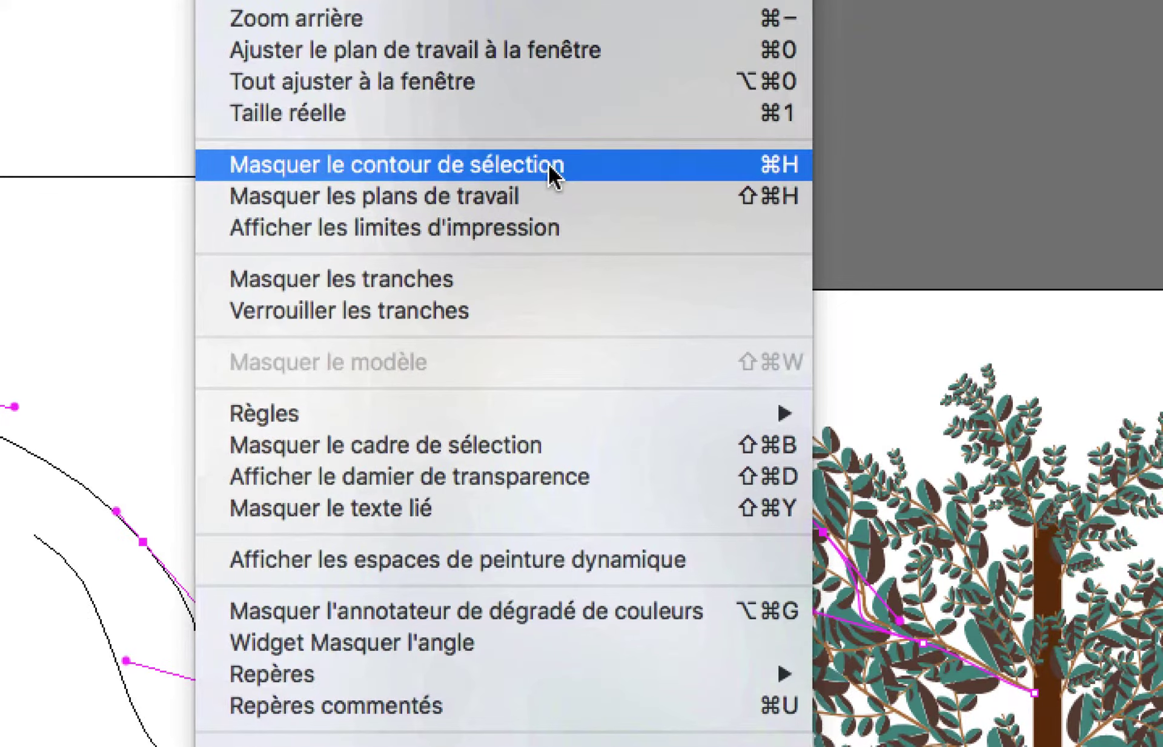
pyautogui.click(556, 175)
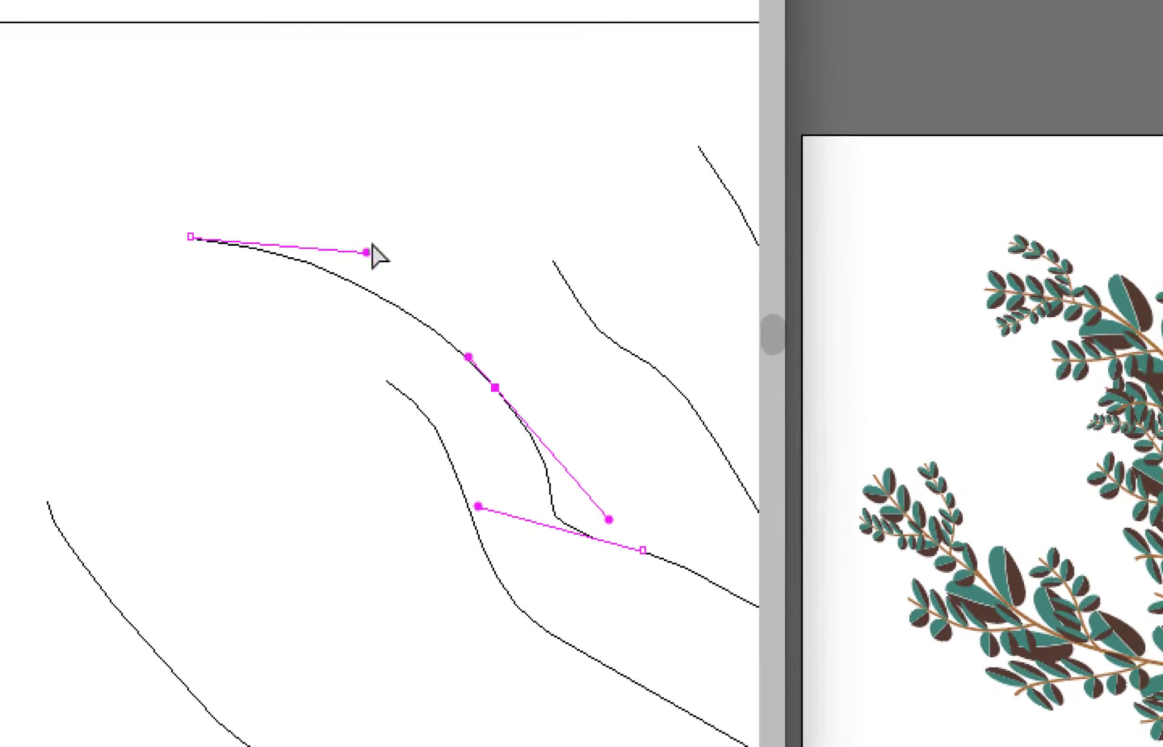
# - Redirect the upper-left branch's tip handle, placing the adjacent anchor at about X 0, Y 54 mm and the tip at X -26.1, Y 14.5 mm
pyautogui.moveTo(362, 250); pyautogui.dragTo(307, 432)
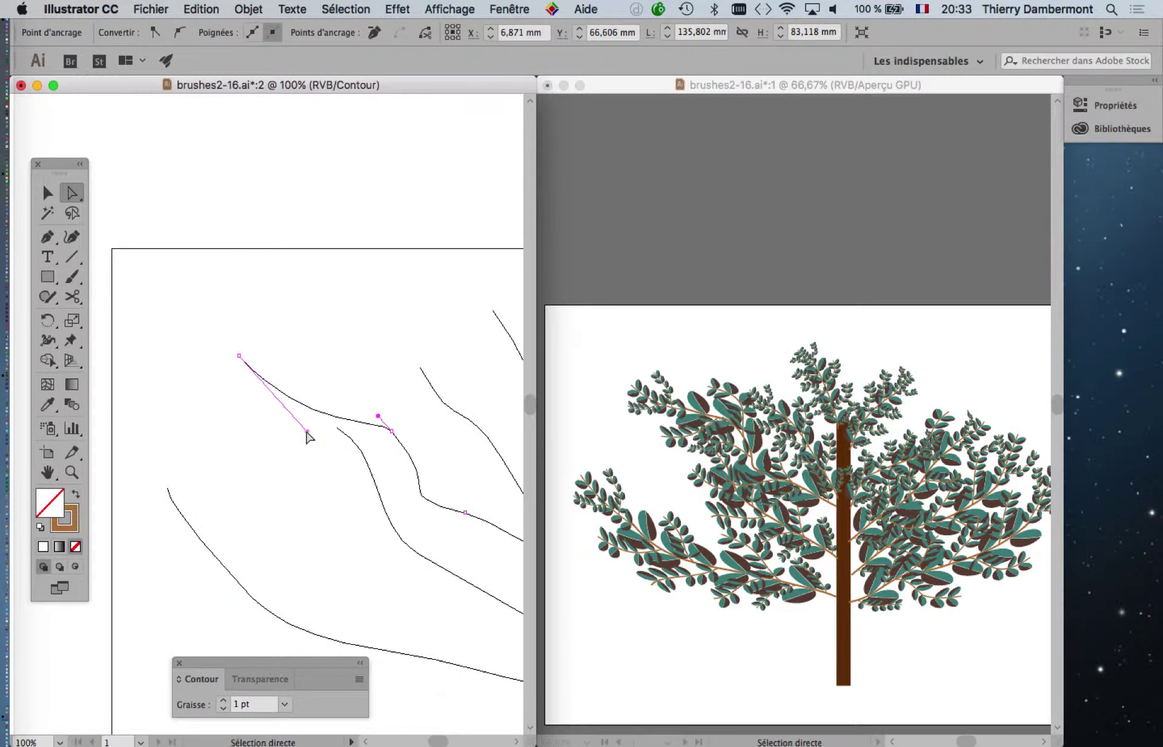
pyautogui.moveTo(394, 435)
pyautogui.mouseDown()
pyautogui.moveTo(377, 454)
pyautogui.moveTo(385, 490)
pyautogui.moveTo(378, 425)
pyautogui.mouseUp()
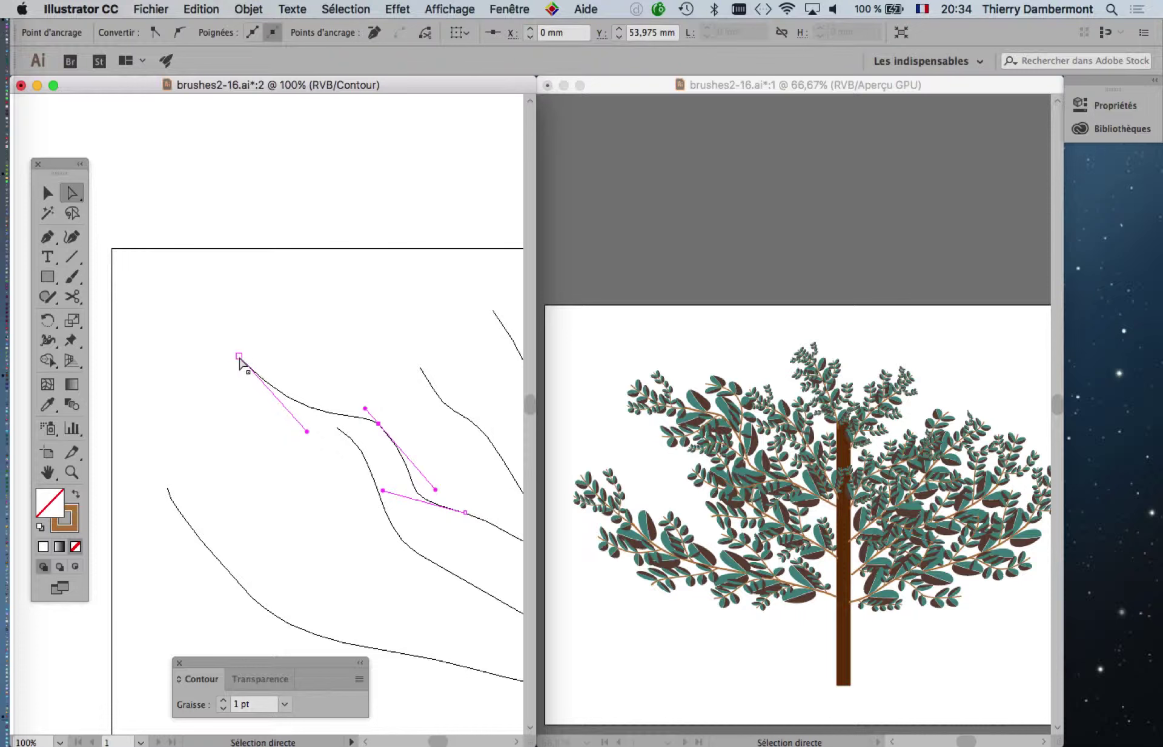
pyautogui.moveTo(240, 362); pyautogui.dragTo(321, 341)
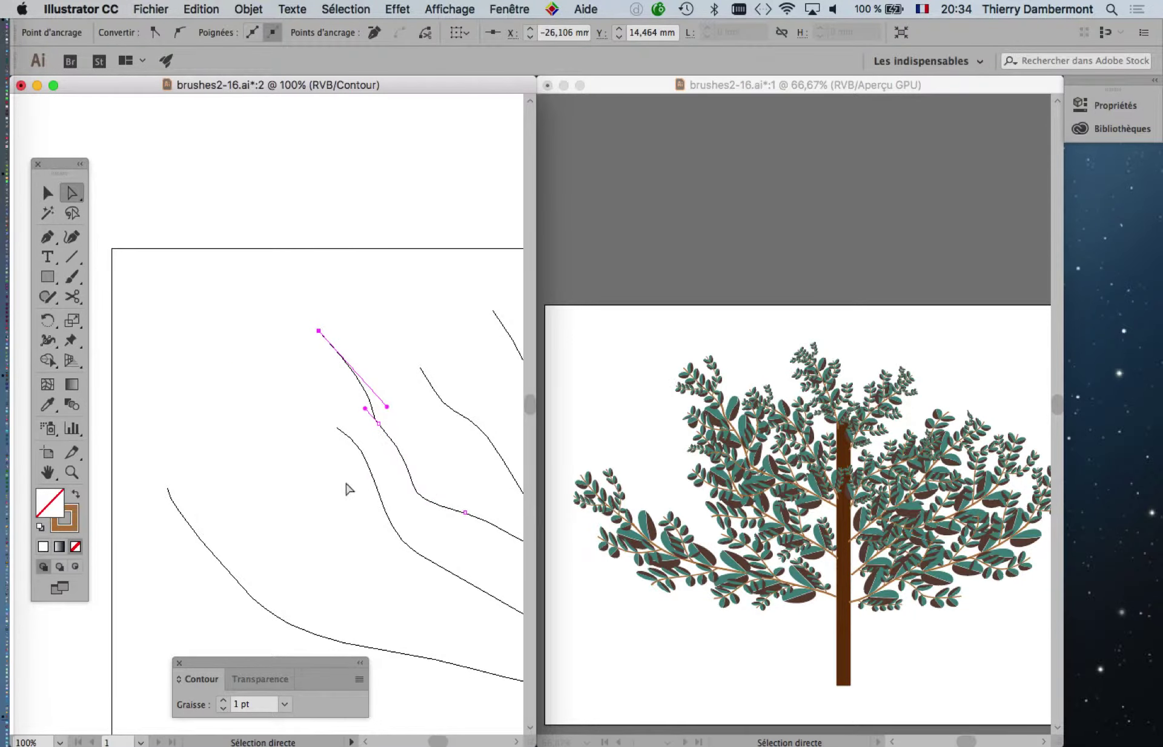
# - Curve the lowest left branch upward, placing its tip at about X -57.9, Y 50.1 mm and the adjacent anchor at X -34.6, Y 103 mm
pyautogui.click(168, 490)
pyautogui.moveTo(169, 494); pyautogui.dragTo(248, 421)
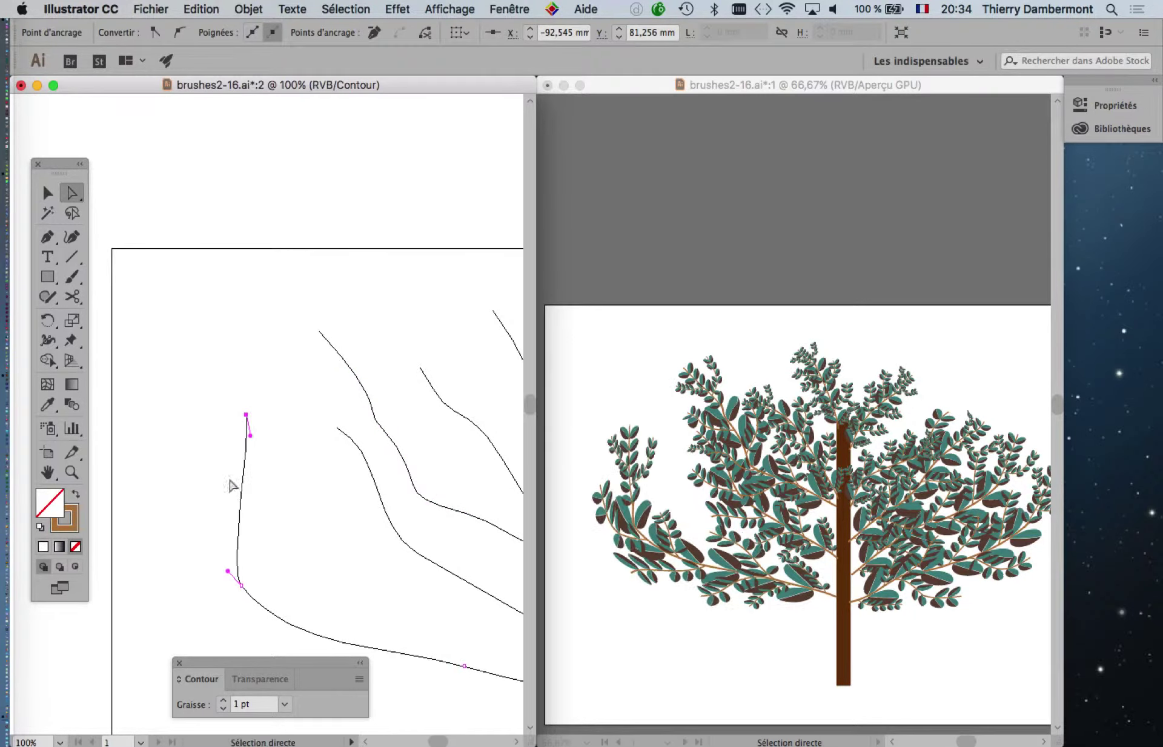
pyautogui.moveTo(240, 591); pyautogui.dragTo(303, 549)
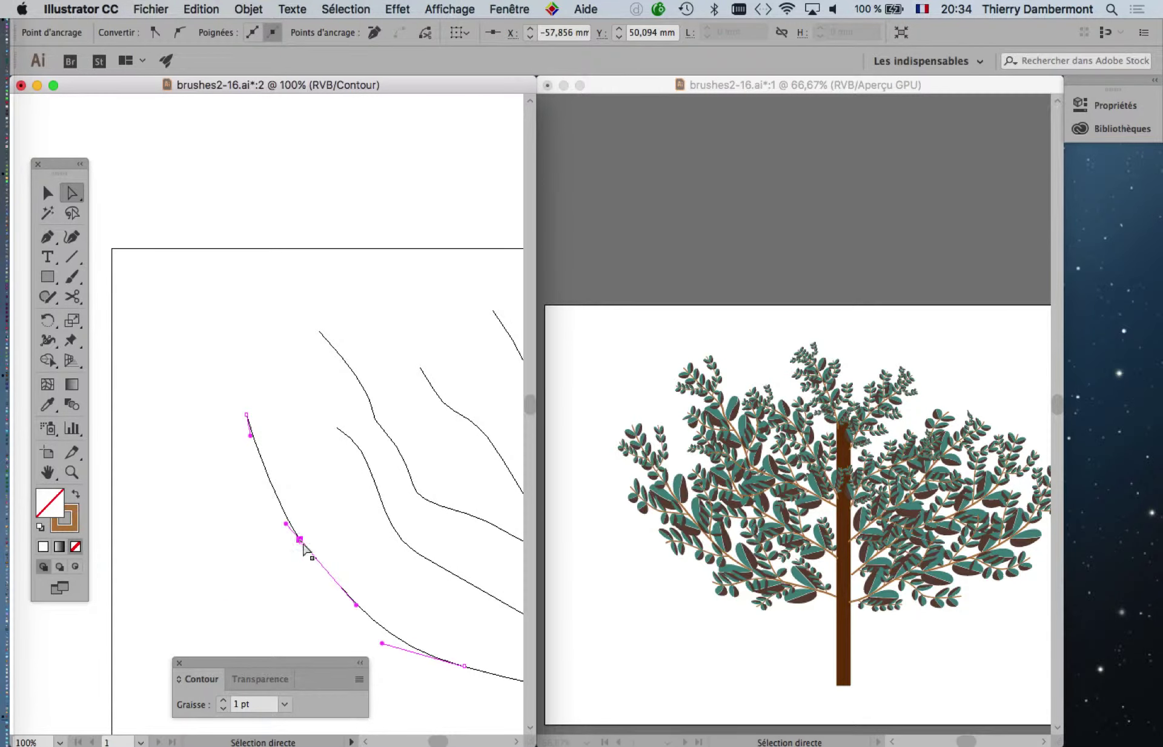
# - Raise the lowest right branch, placing its tip at about X 209.6, Y 69.5 mm and the adjacent anchor at X 156.3, Y 126.6 mm
pyautogui.moveTo(440, 488); pyautogui.dragTo(194, 415)
pyautogui.moveTo(399, 501); pyautogui.dragTo(267, 446)
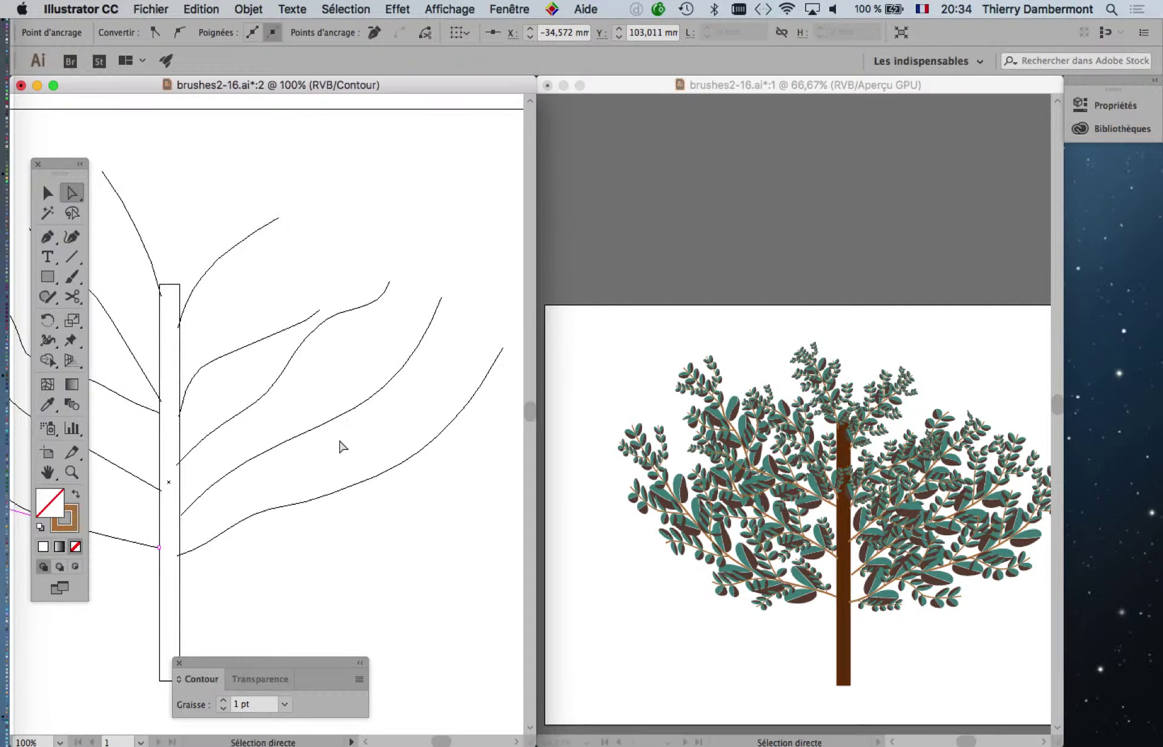
pyautogui.moveTo(501, 350); pyautogui.dragTo(467, 321)
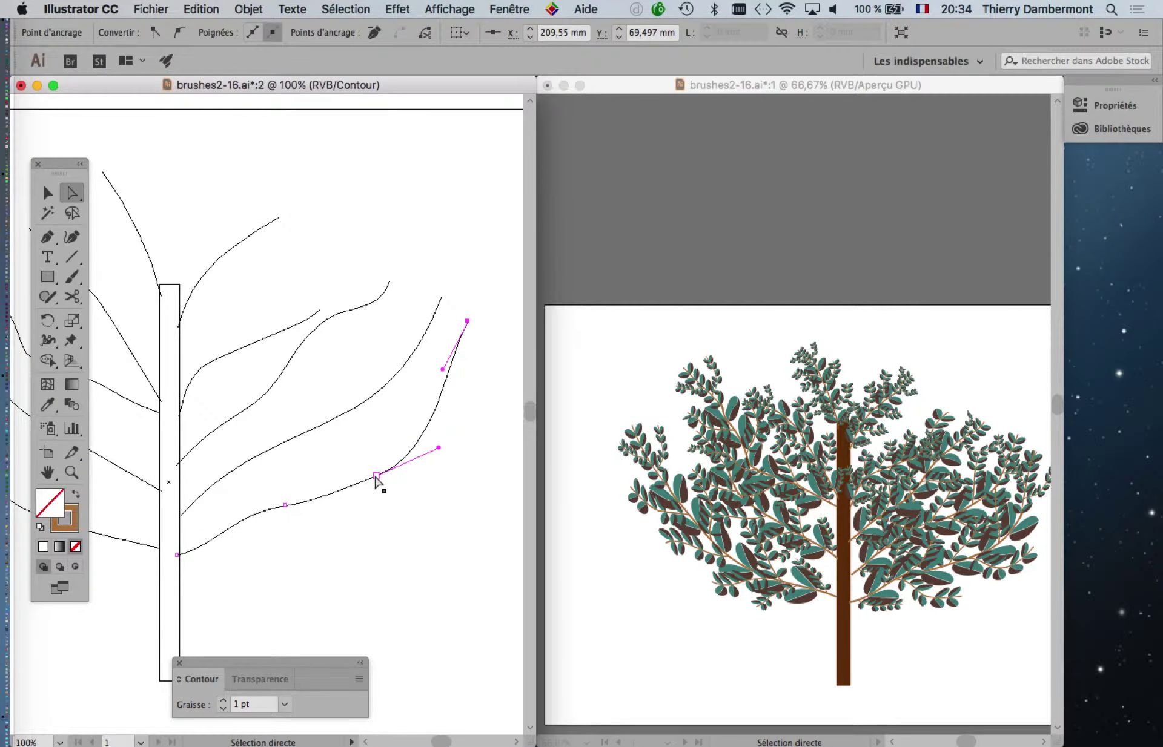
pyautogui.moveTo(376, 477); pyautogui.dragTo(346, 458)
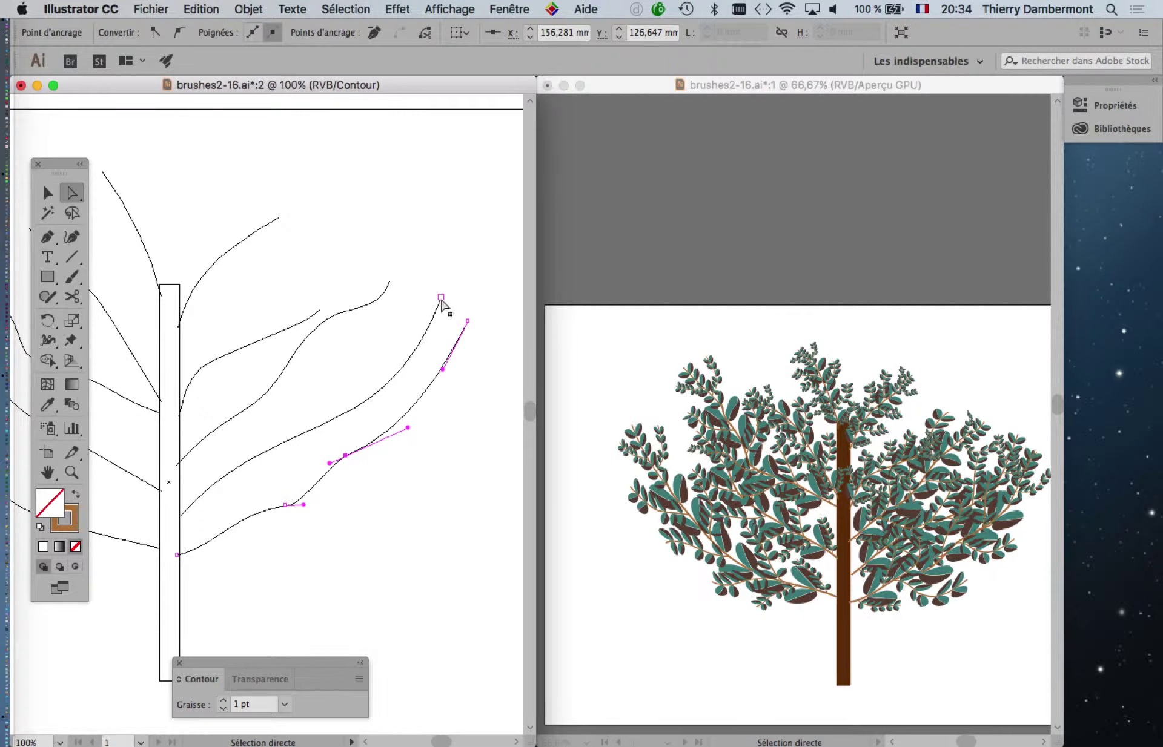
# - Move the second-lowest right branch's tip to about (189.8, 43.4) mm and the short upper-right branch's tip and adjacent anchor to (136.9, 45.2) and (119.6, 68.1) mm
pyautogui.moveTo(441, 297); pyautogui.dragTo(423, 262)
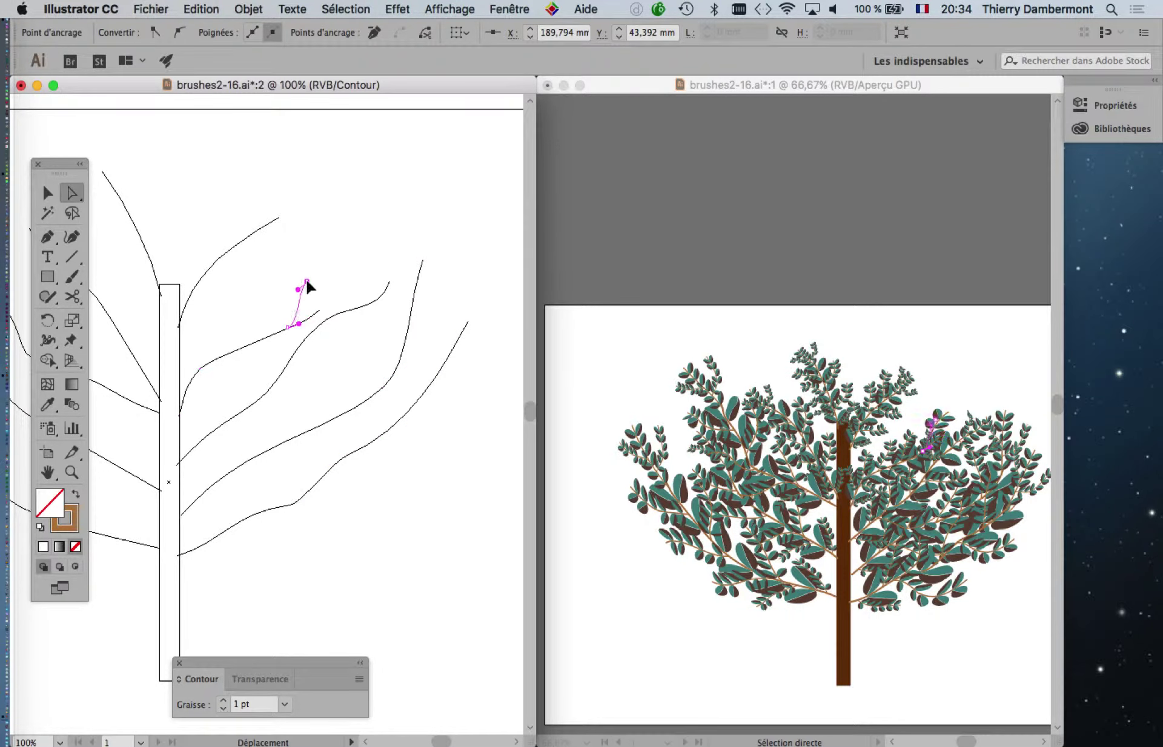
pyautogui.moveTo(301, 264); pyautogui.dragTo(301, 264)
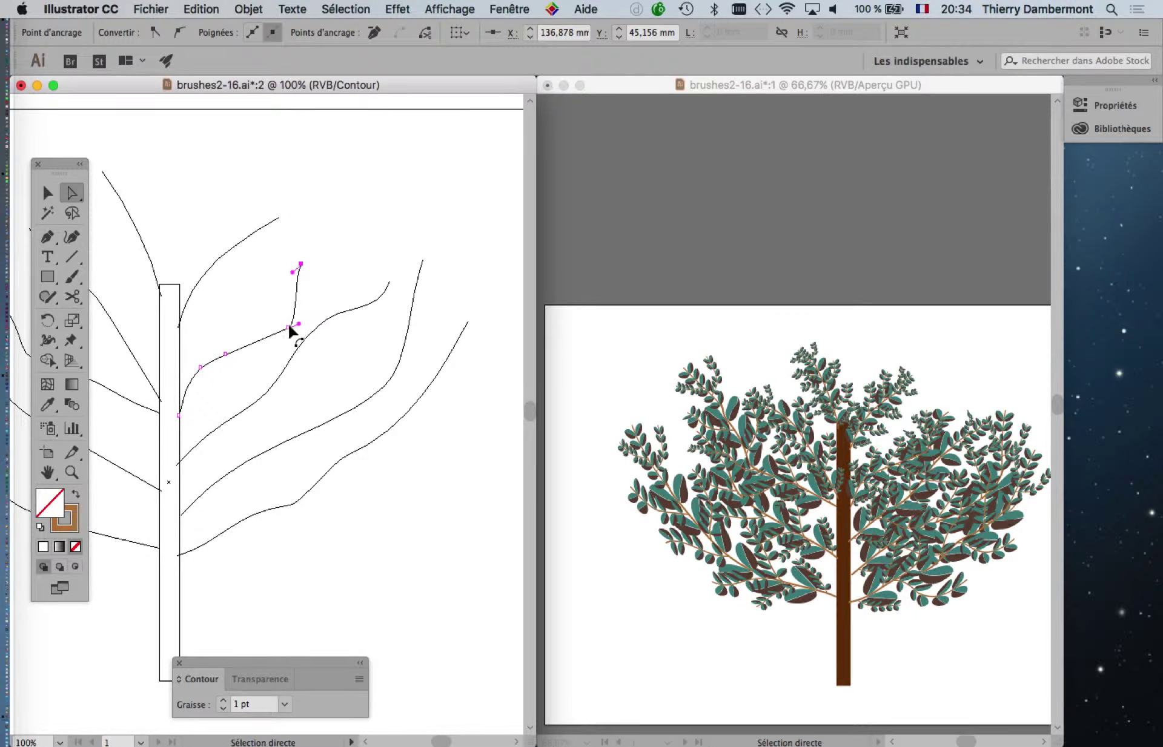
pyautogui.moveTo(287, 328); pyautogui.dragTo(273, 324)
pyautogui.moveTo(263, 320); pyautogui.dragTo(263, 322)
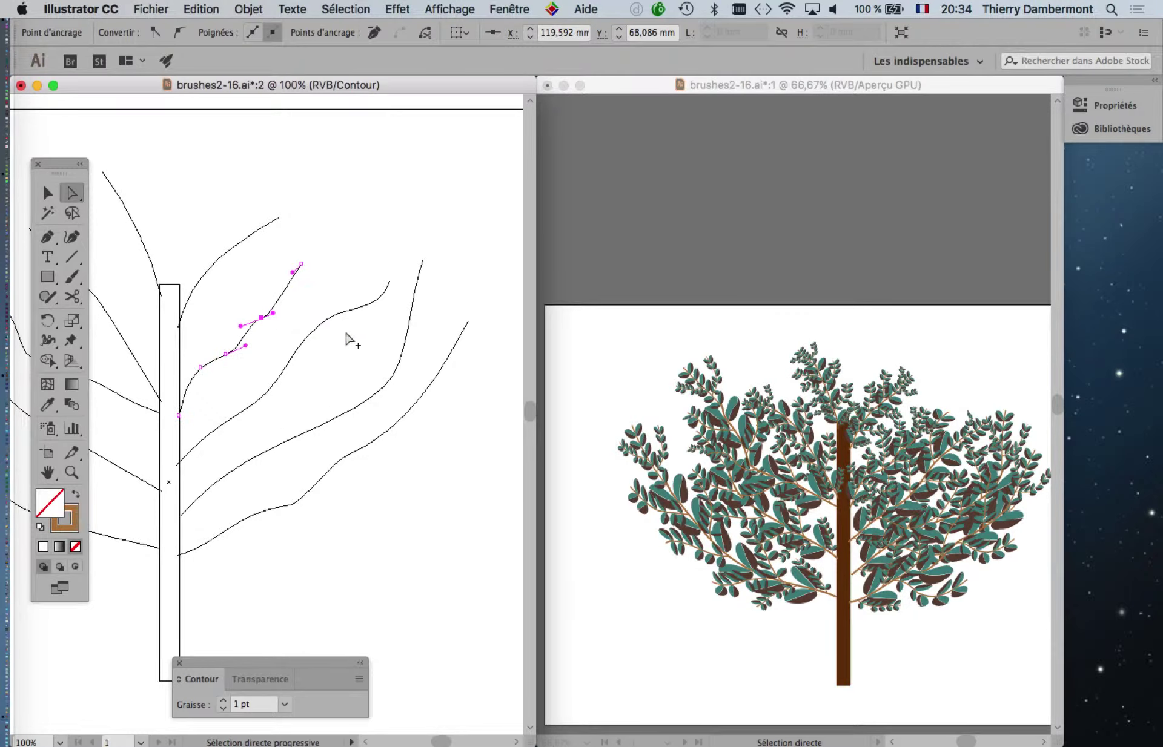
# - Frame the whole outlined tree at 50% in the brushes2-16.ai:2 window
pyautogui.scroll(-1, 349, 335)
pyautogui.moveTo(330, 370); pyautogui.dragTo(405, 404)
pyautogui.scroll(-1, 404, 403)
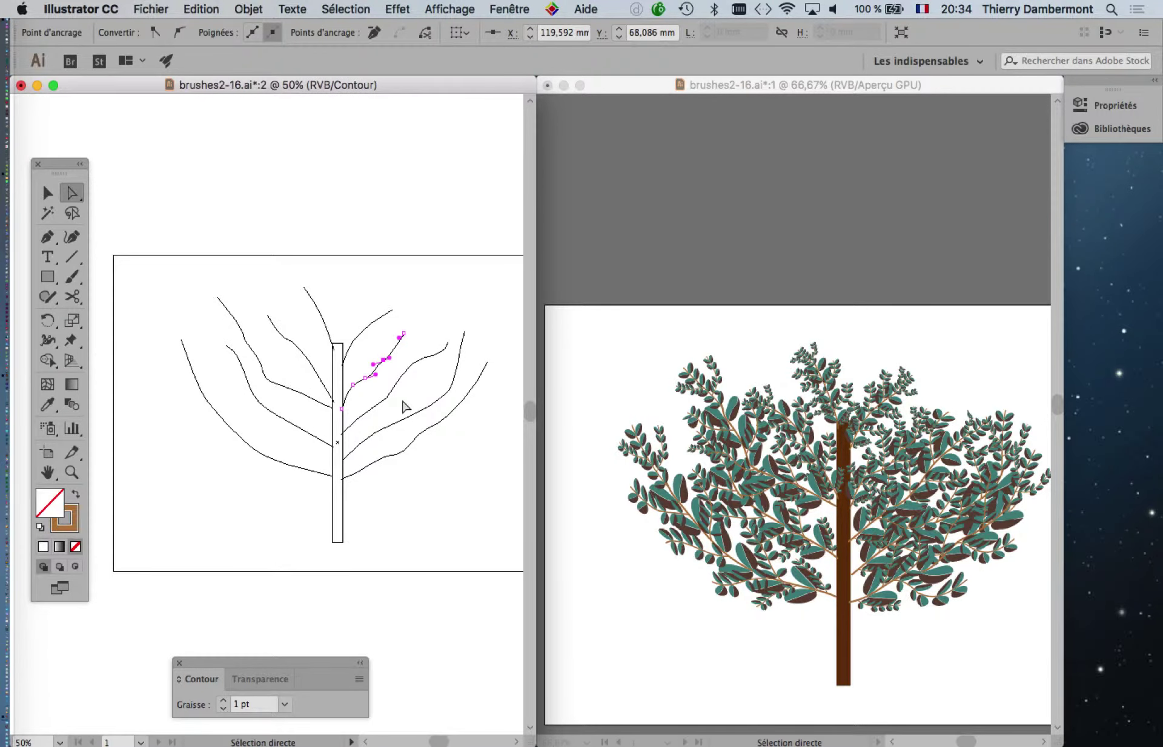
pyautogui.press('super')
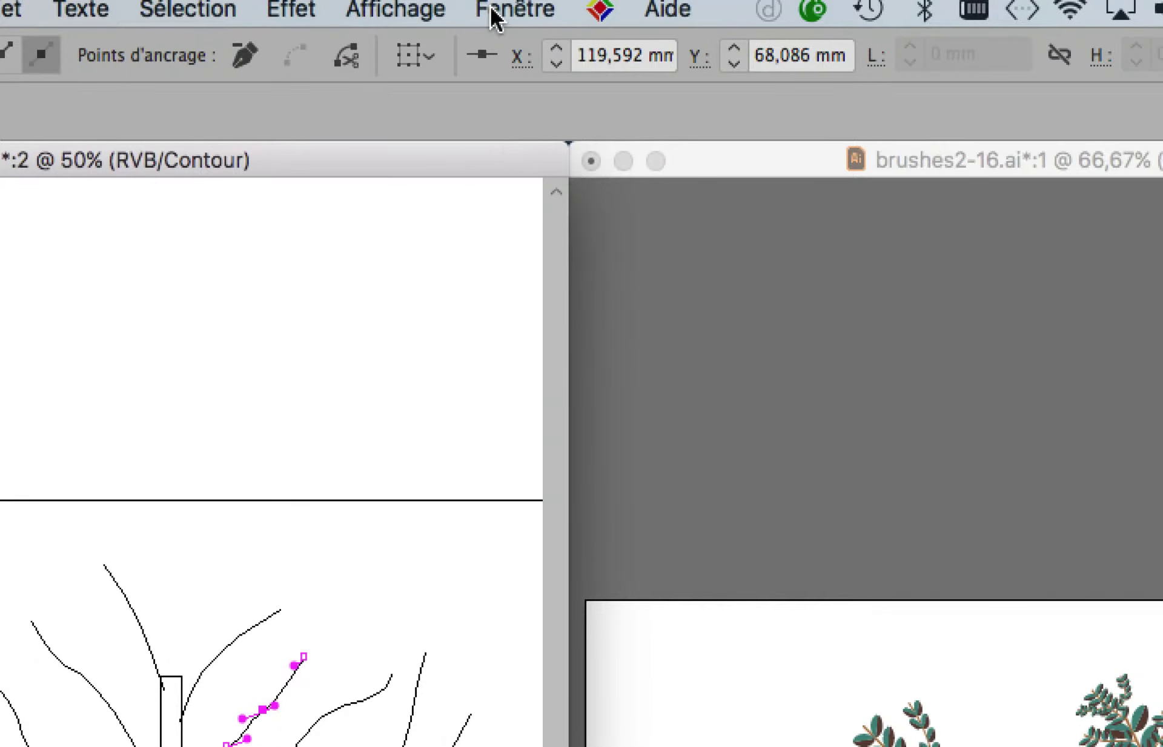
# - Examine the Disposition window-arrangement commands and the :1 window's display commands, including the one for selection edges
pyautogui.click(498, 10)
pyautogui.click(492, 11)
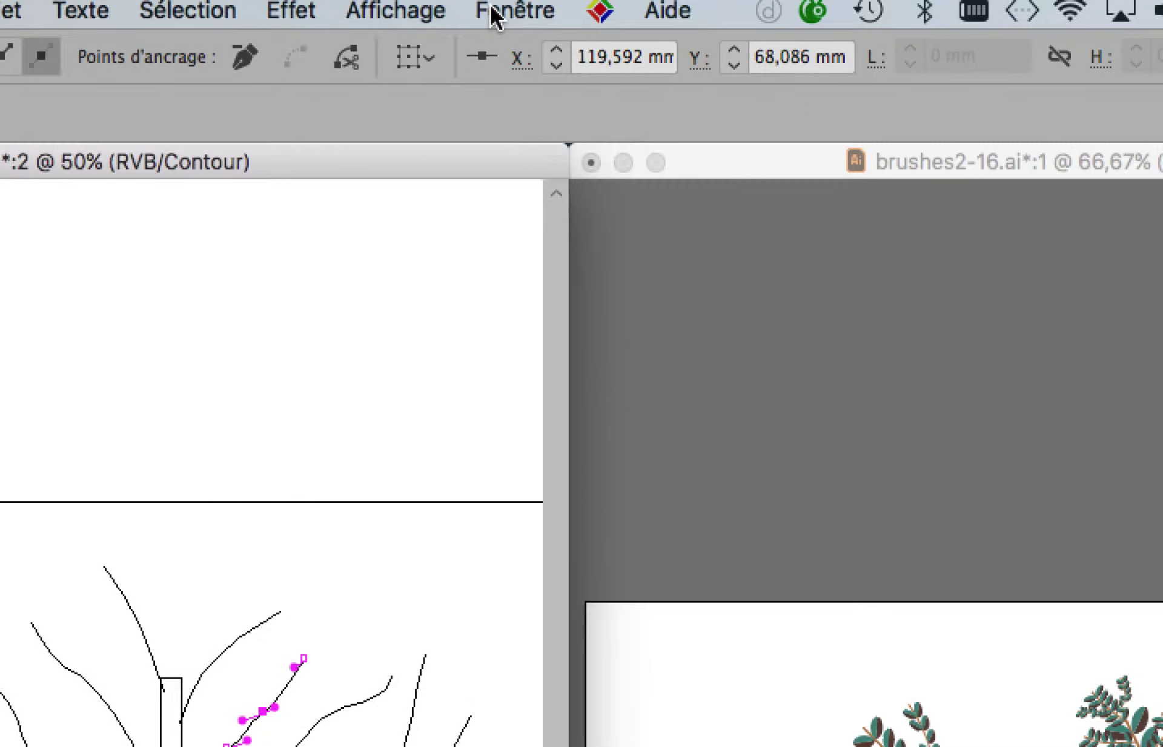
pyautogui.click(494, 12)
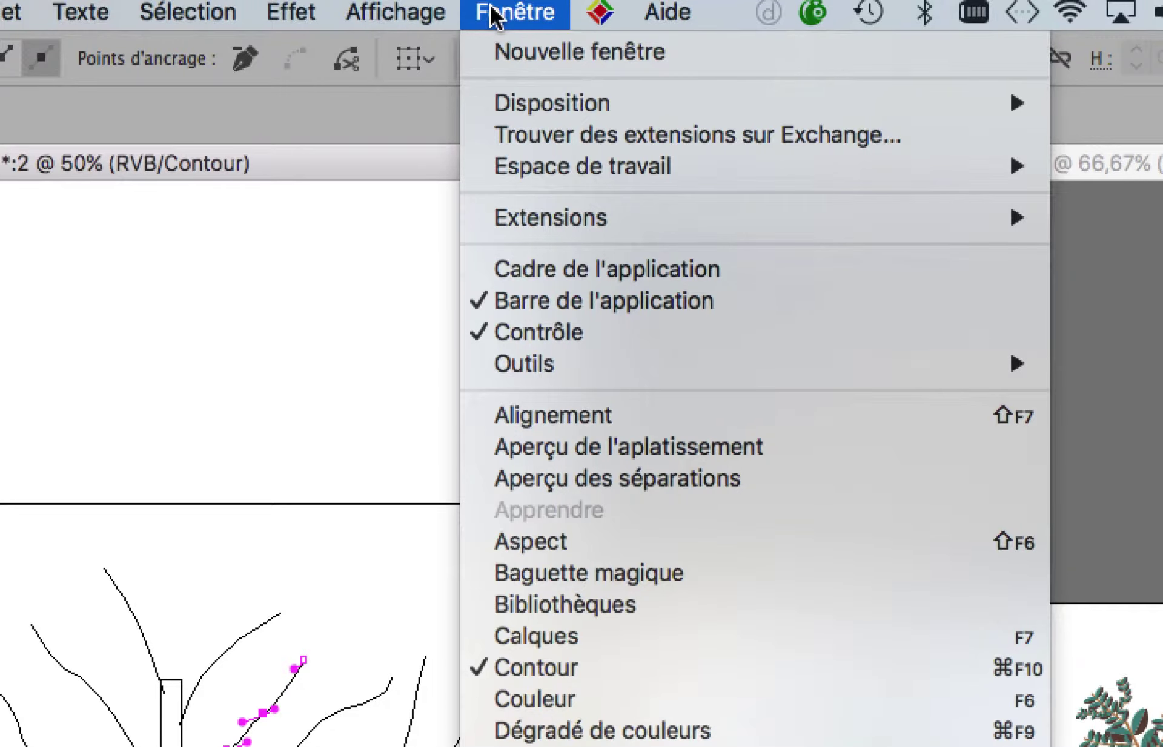
pyautogui.moveTo(516, 106)
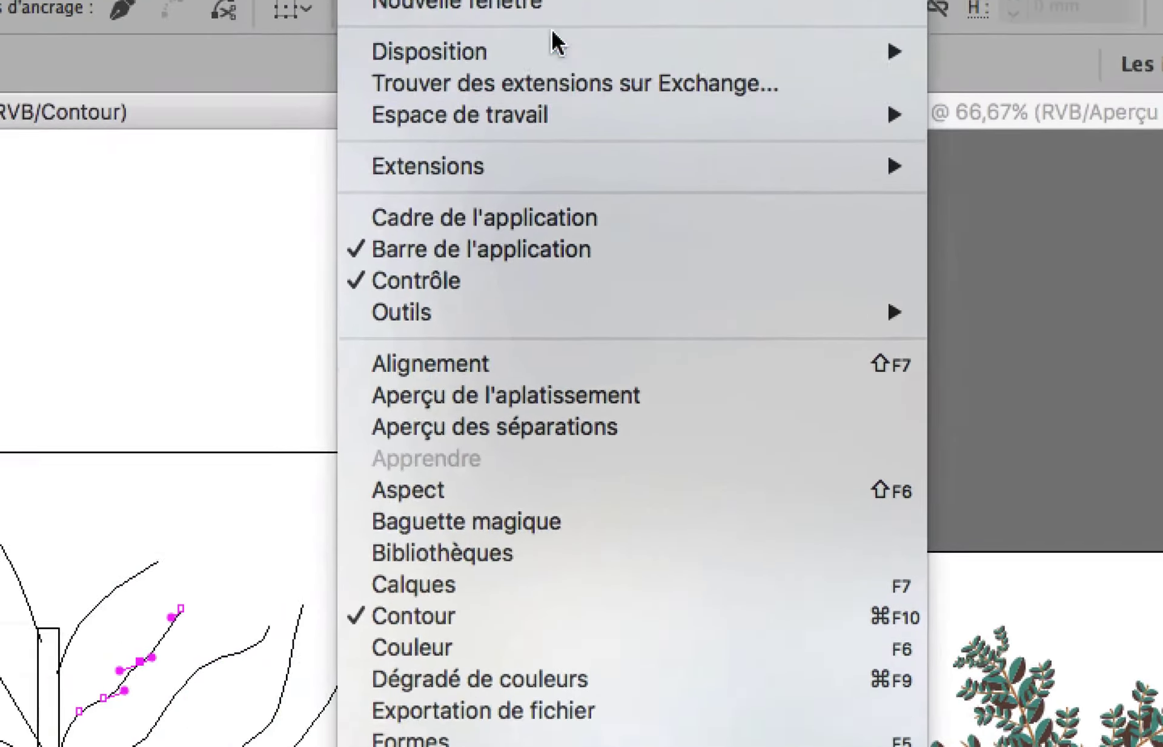
pyautogui.moveTo(529, 12)
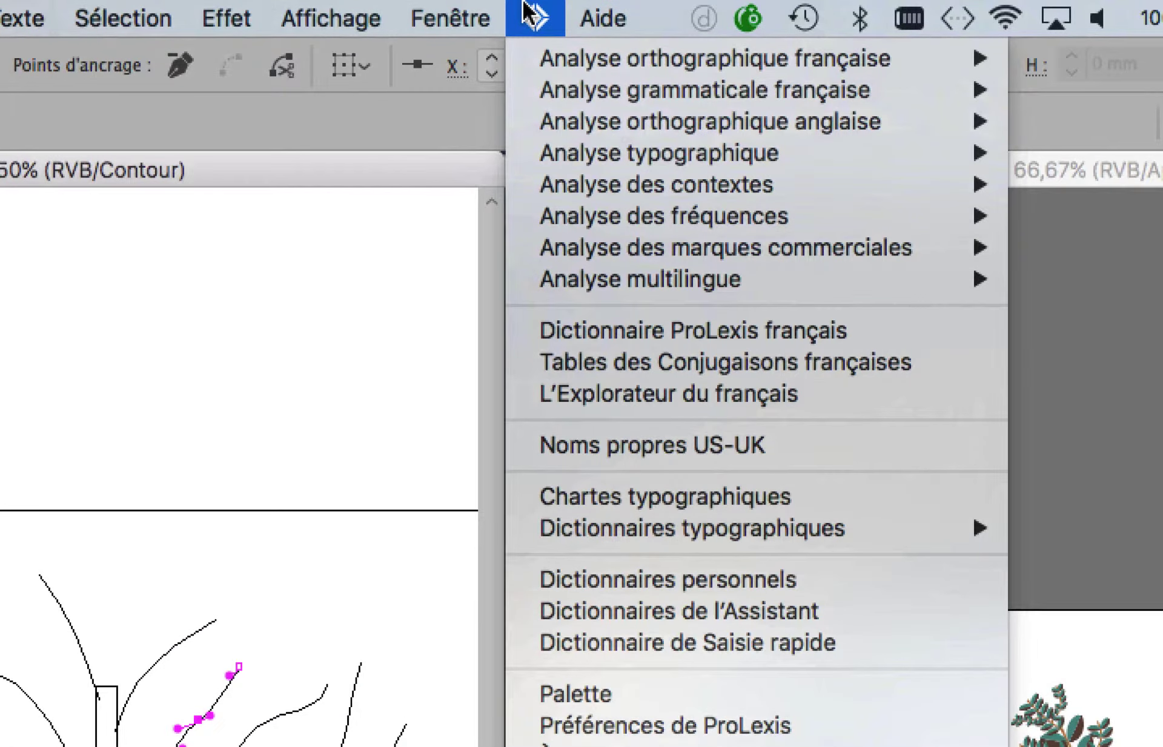
pyautogui.moveTo(450, 18)
pyautogui.moveTo(978, 93)
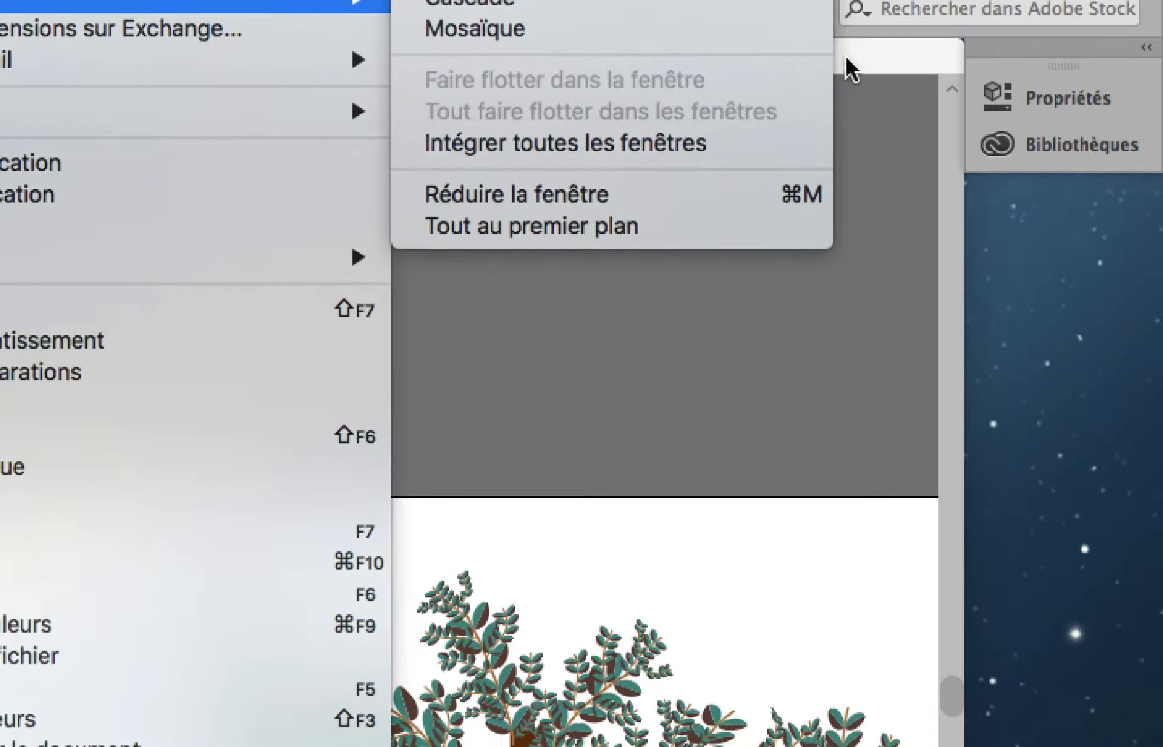
pyautogui.click(846, 55)
pyautogui.click(410, 12)
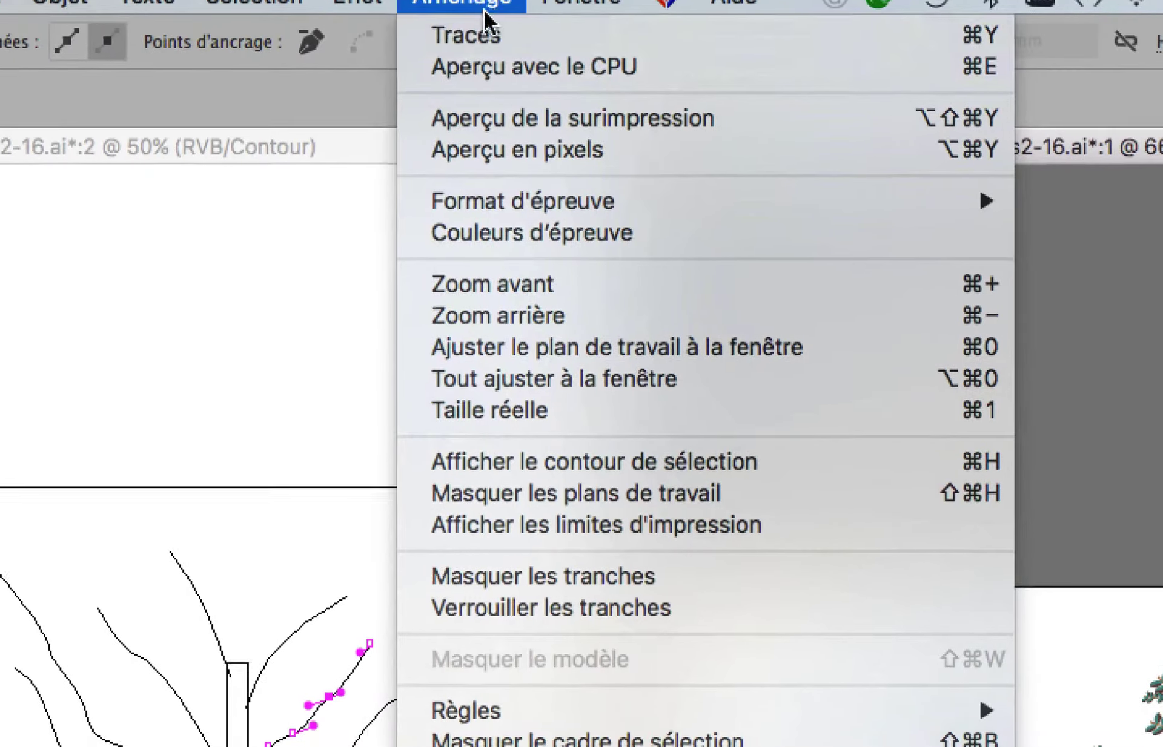
pyautogui.click(487, 11)
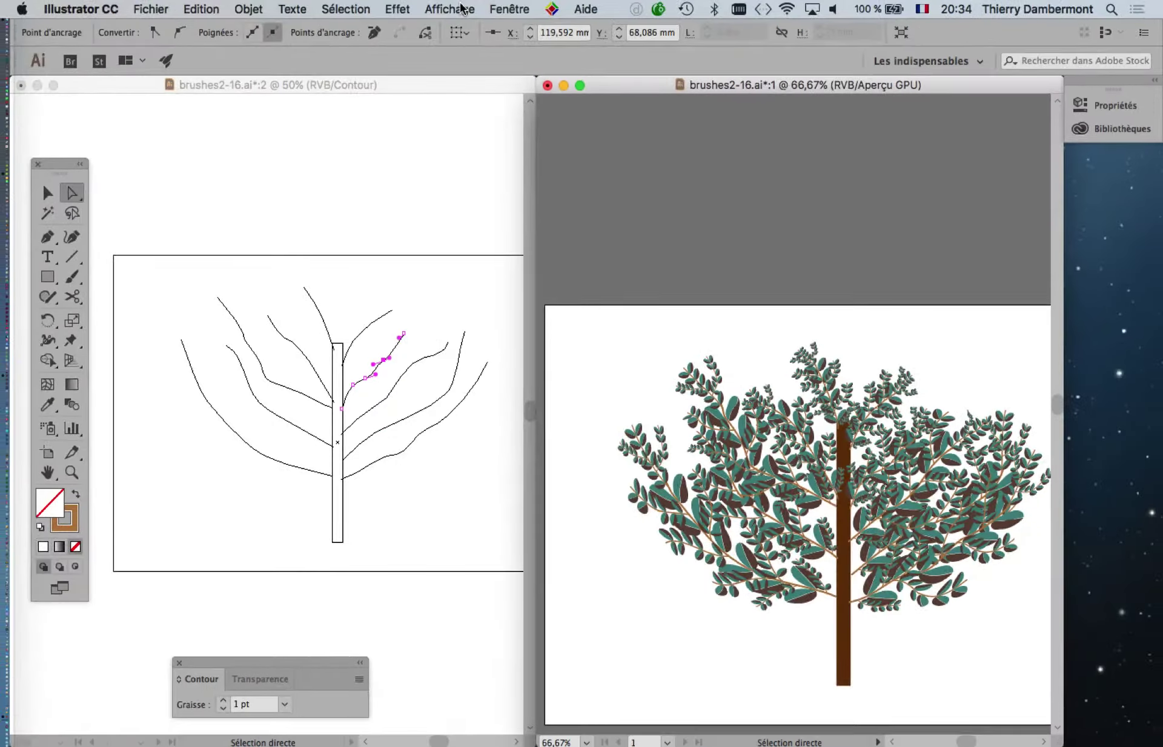
pyautogui.press('super+shift+b')
pyautogui.press('super+shift+b')
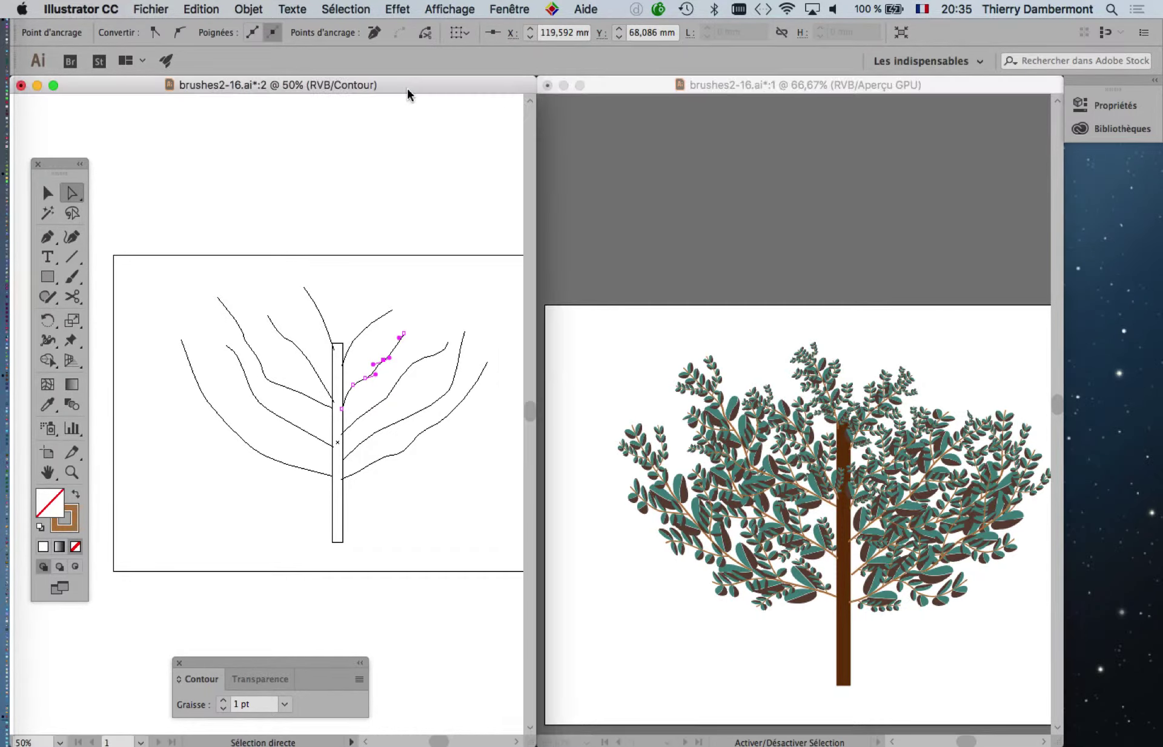
# - Close the brushes2-16.ai:2 outline window and move the remaining document window toward the centre of the screen
pyautogui.moveTo(407, 88); pyautogui.dragTo(769, 224)
pyautogui.click(385, 220)
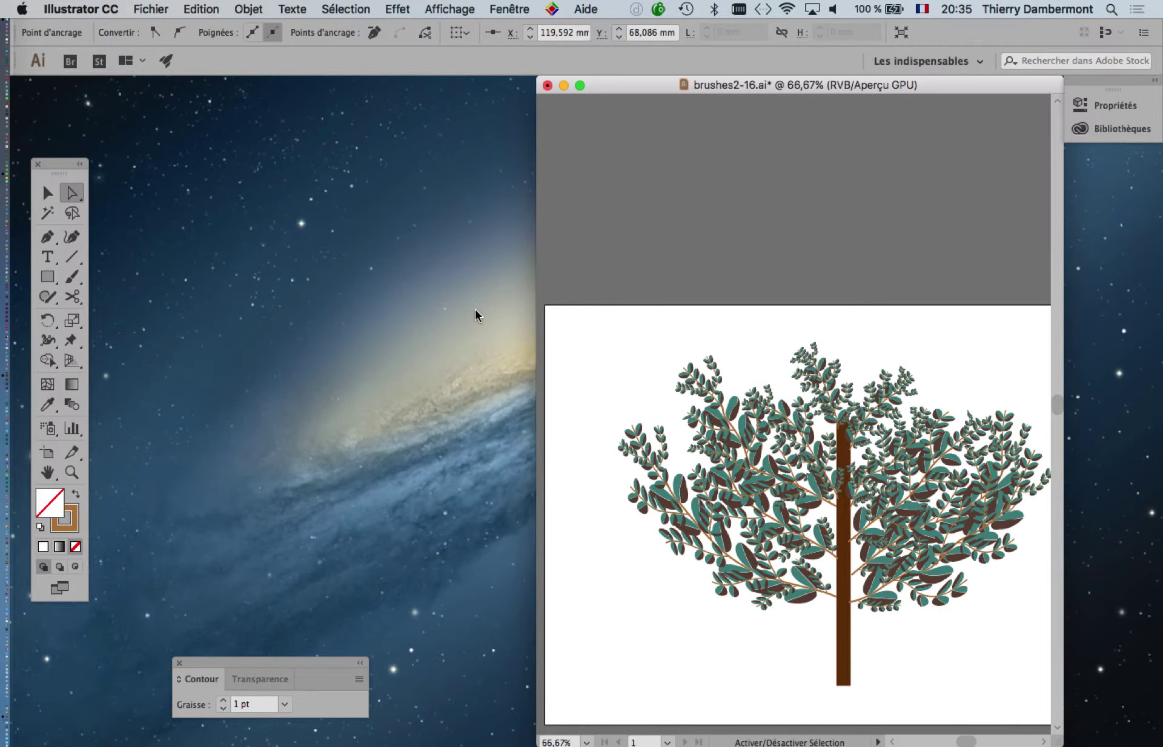
pyautogui.moveTo(618, 91); pyautogui.dragTo(298, 94)
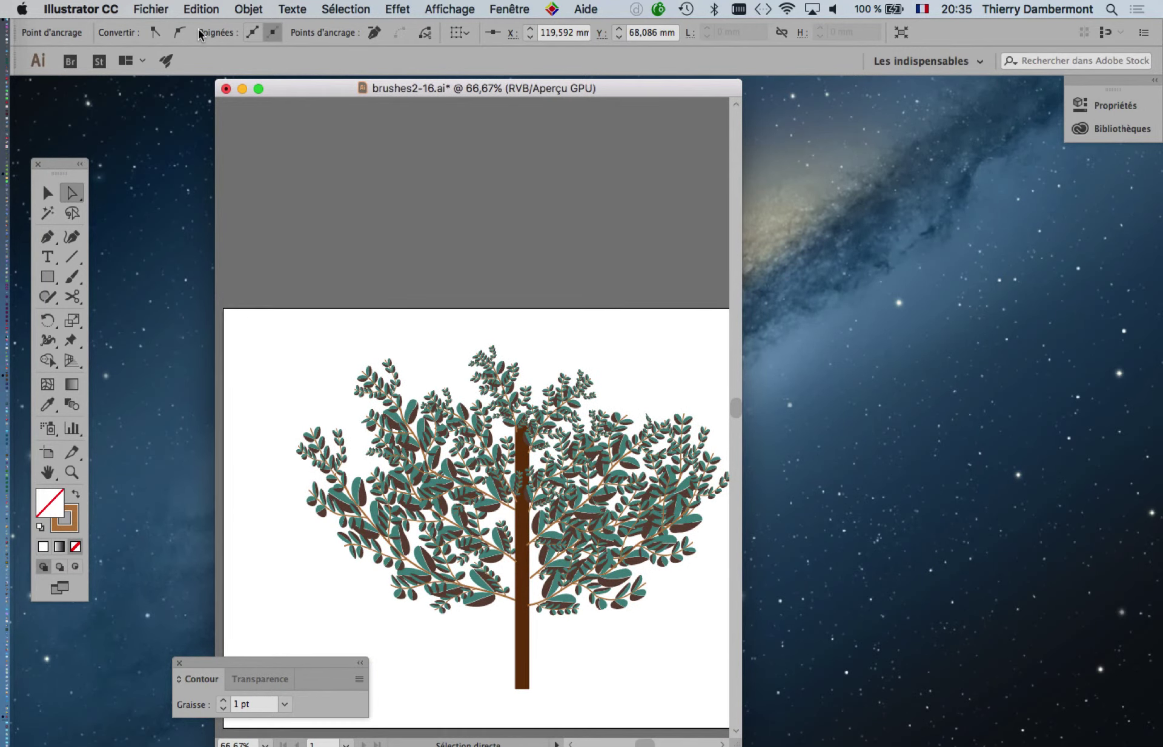